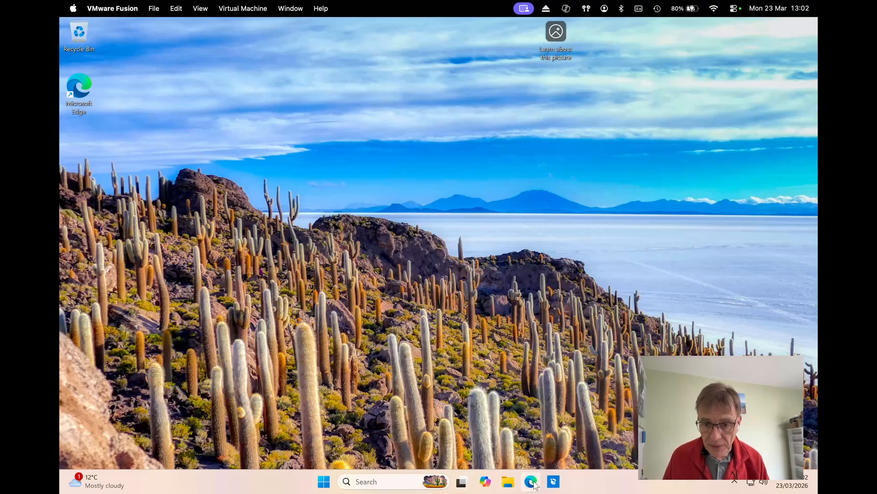
- Open Microsoft Edge and search the web for "minconda download"
click(534, 482)
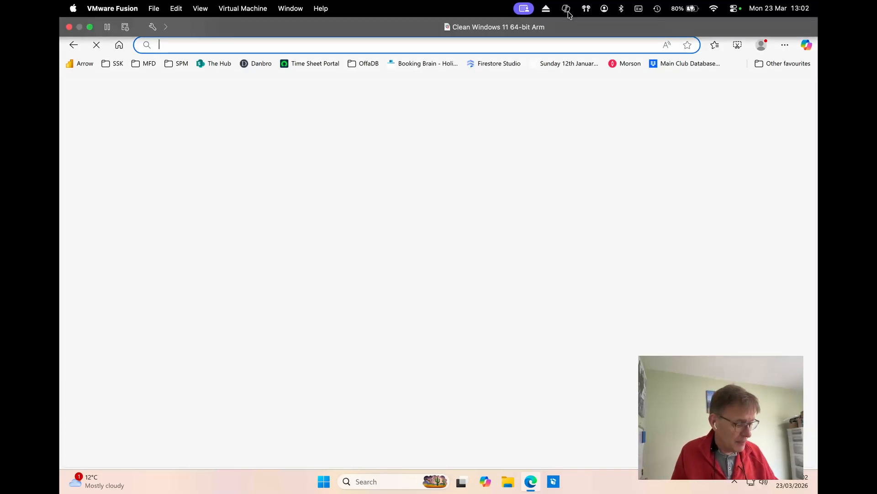
text(in)
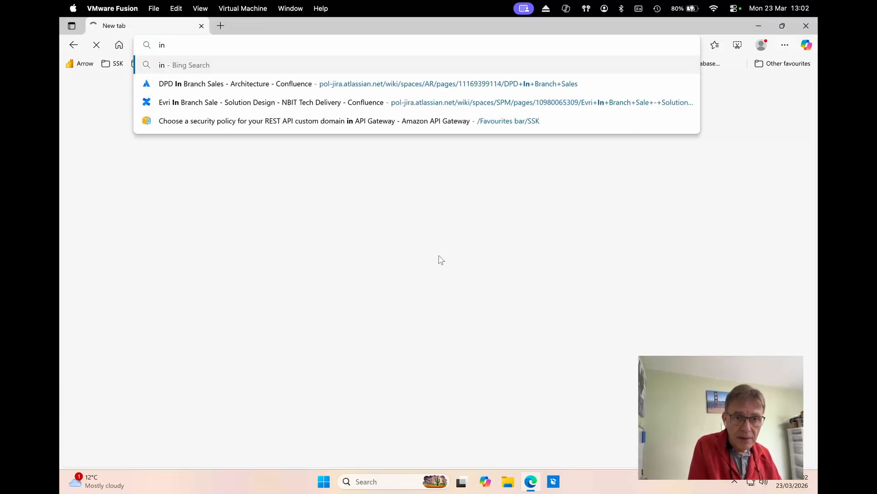
key(BackSpace)
key(BackSpace)
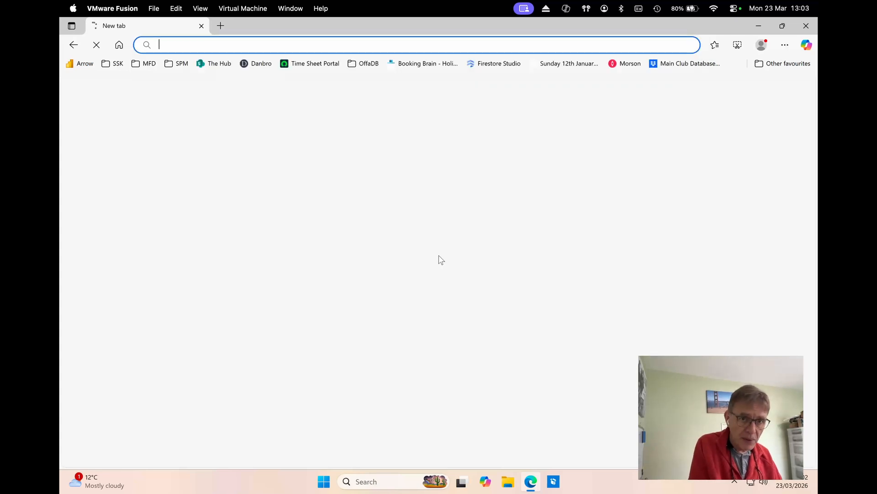
text(min)
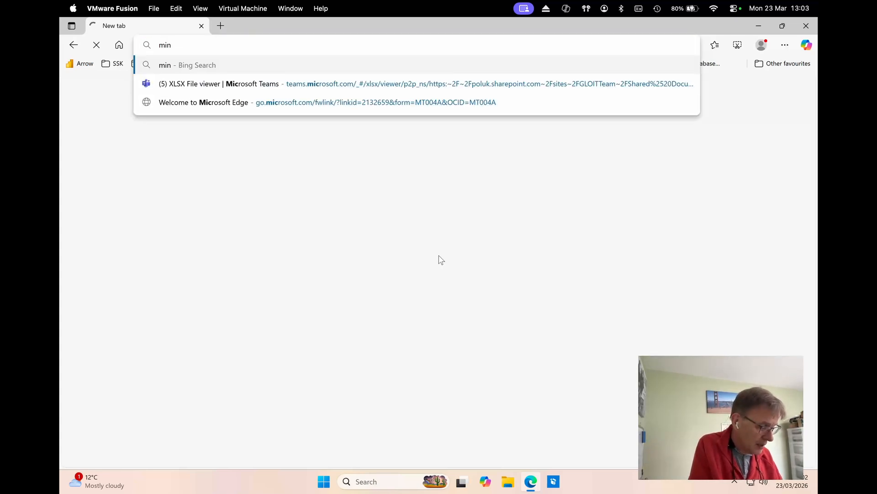
text(conda )
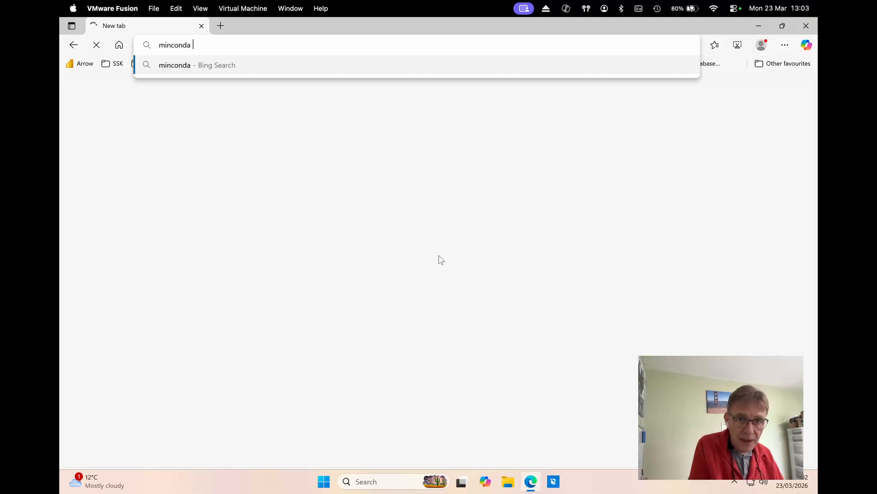
text(download)
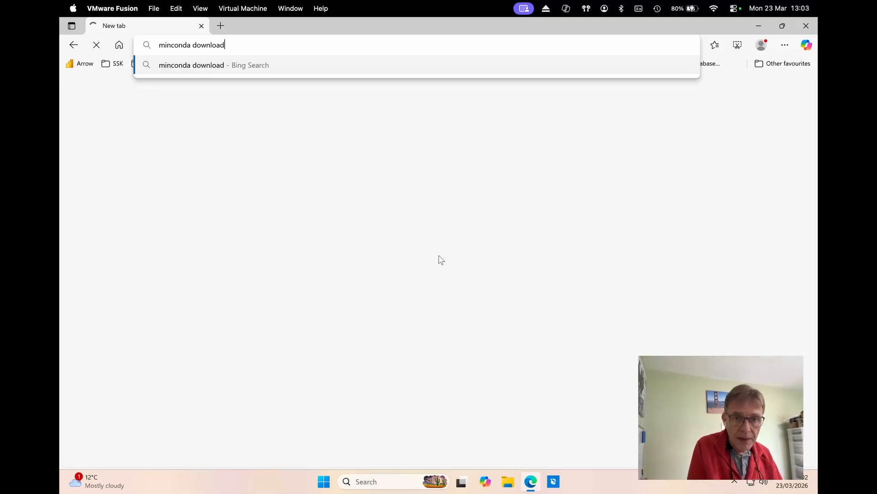
key(Return)
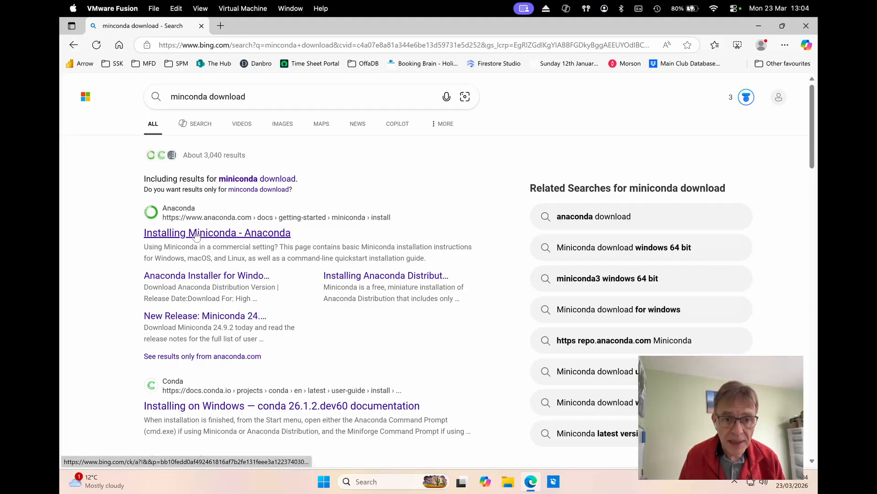
- Open Anaconda's Windows graphical installer instructions for Miniconda and download the Miniconda Windows 64-Bit Graphical Installer from the linked download page
click(743, 323)
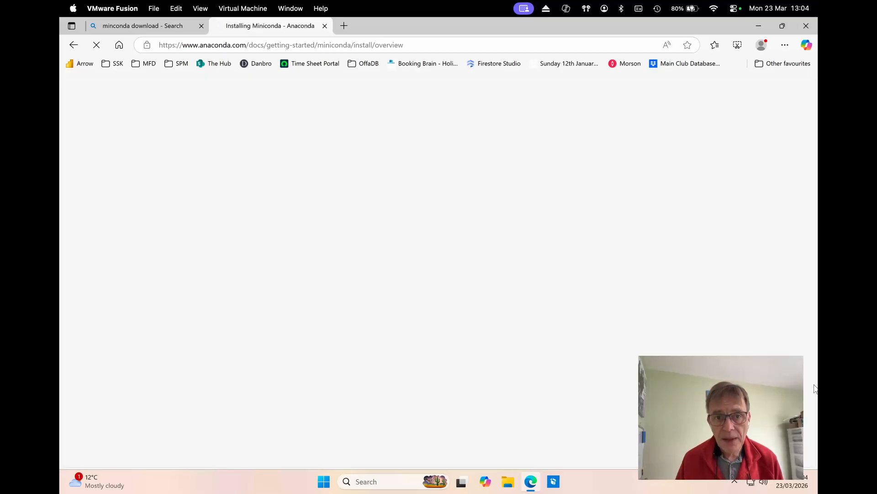
click(339, 378)
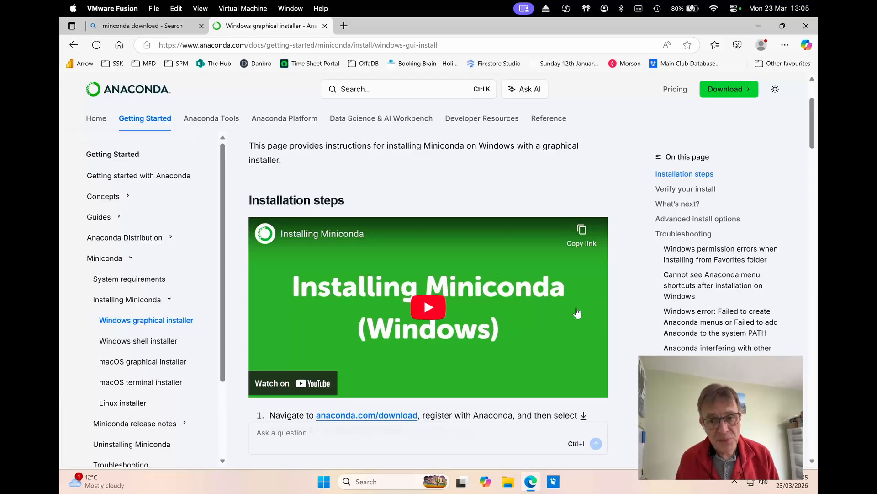
scroll(621, 318, down, 3)
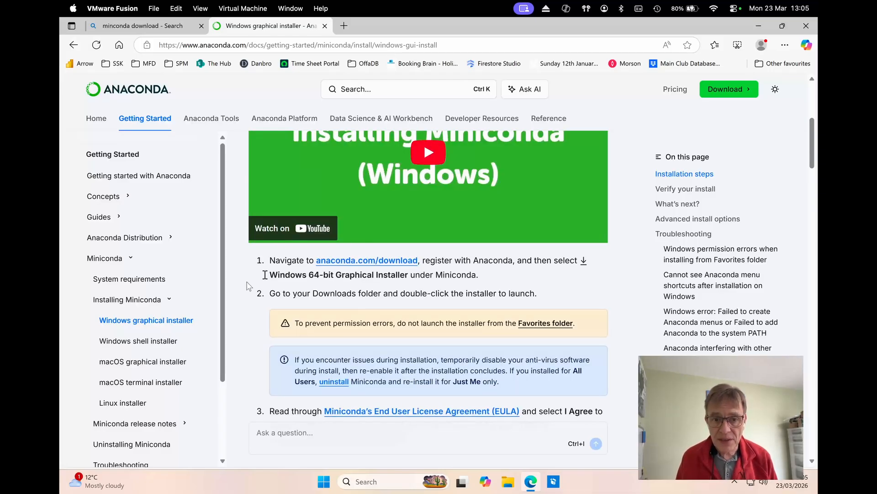
click(379, 264)
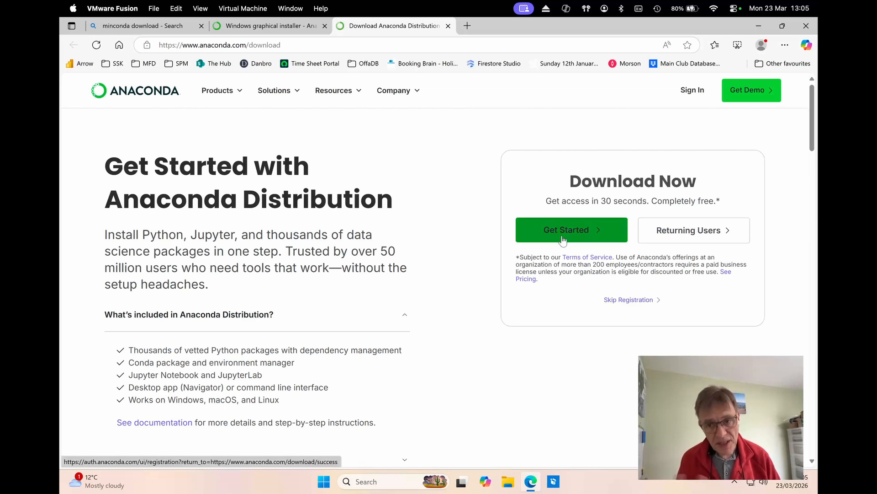
click(670, 232)
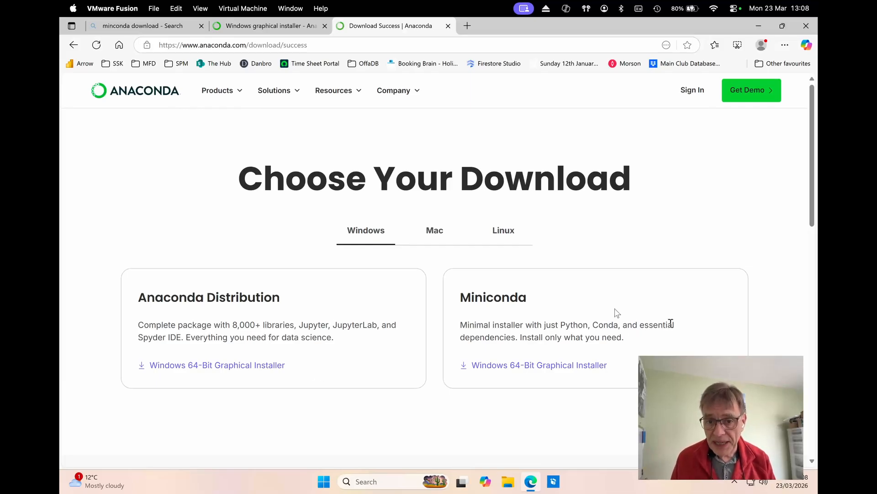
click(516, 366)
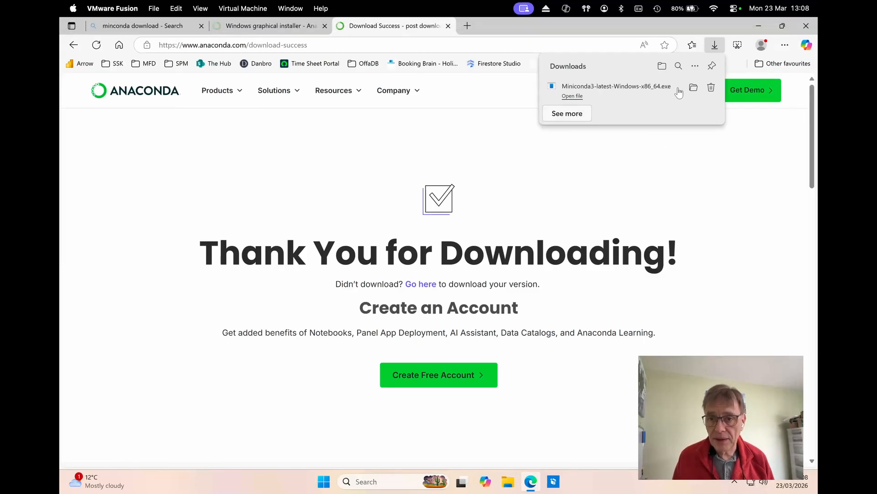
- Launch the downloaded Miniconda3 setup, accept the license agreement, and keep the Just Me installation type and default destination folder
click(572, 97)
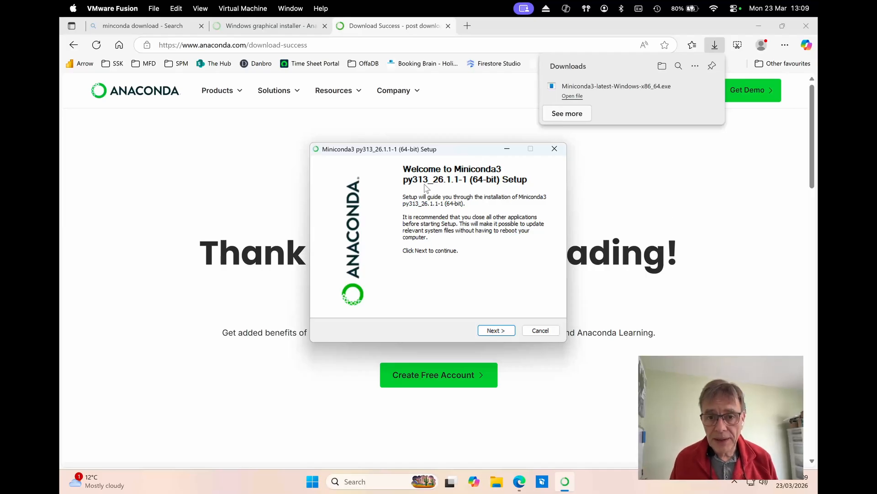
click(495, 331)
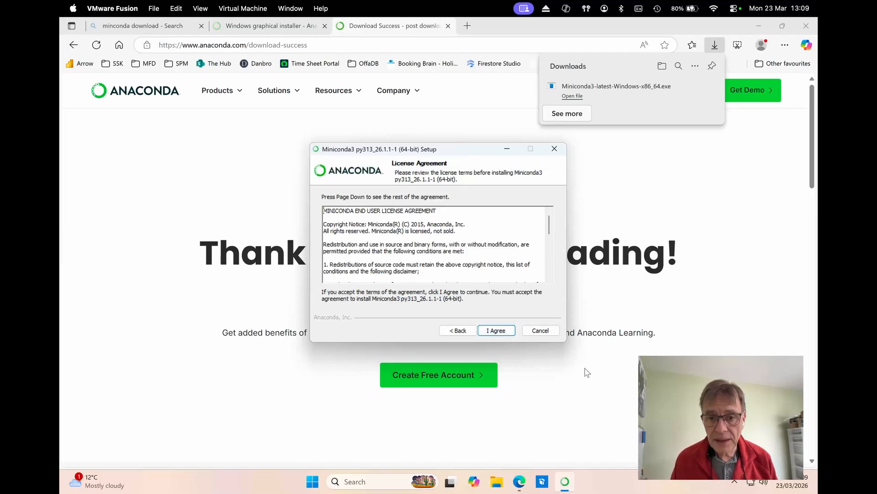
drag(549, 227, 541, 277)
click(496, 331)
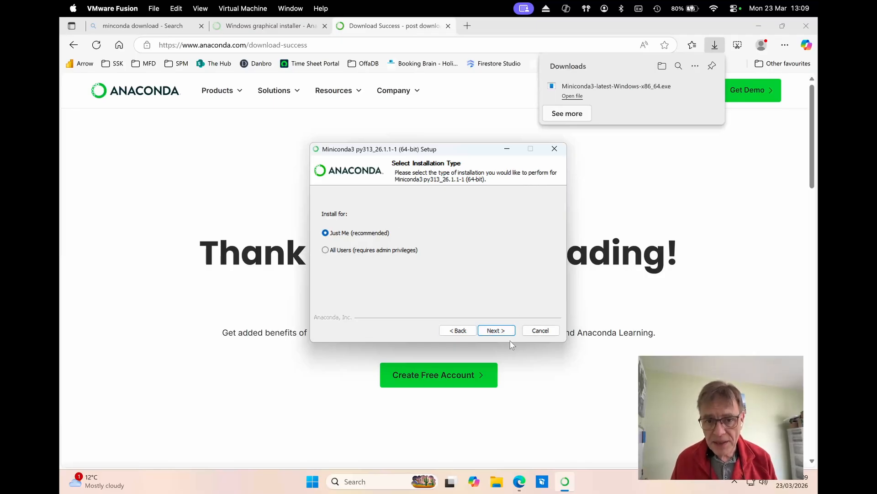
click(496, 330)
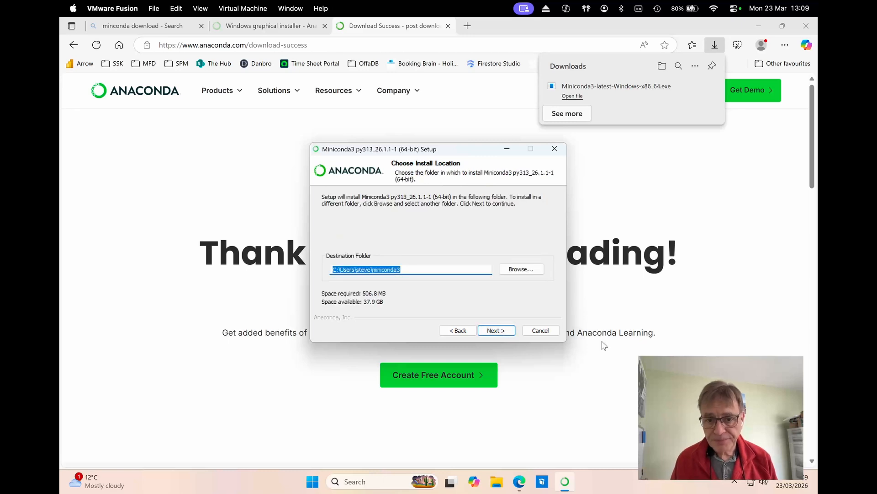
click(495, 332)
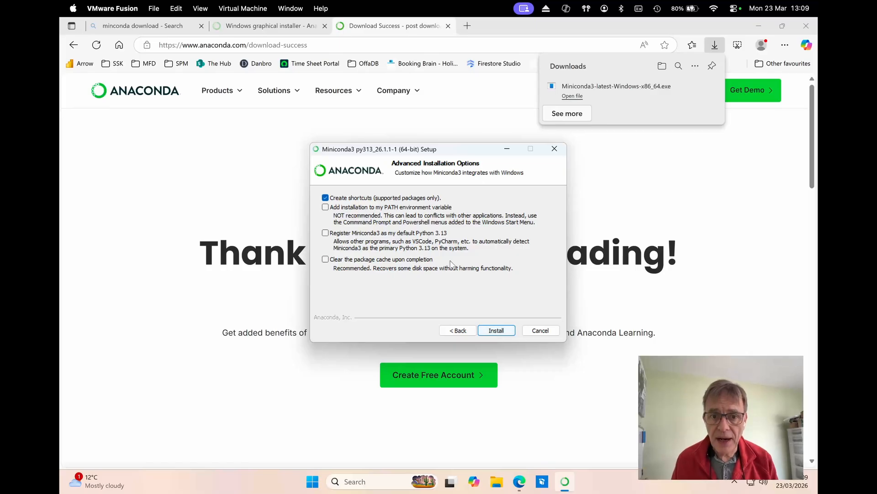
- Enable adding Miniconda3 to the PATH environment variable and registering it as the default Python 3.13, and run the installation
click(325, 208)
click(325, 233)
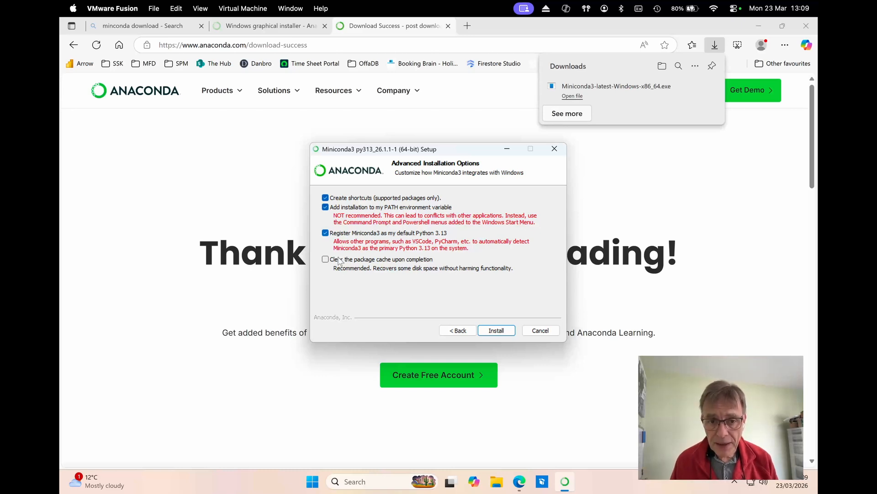
click(499, 333)
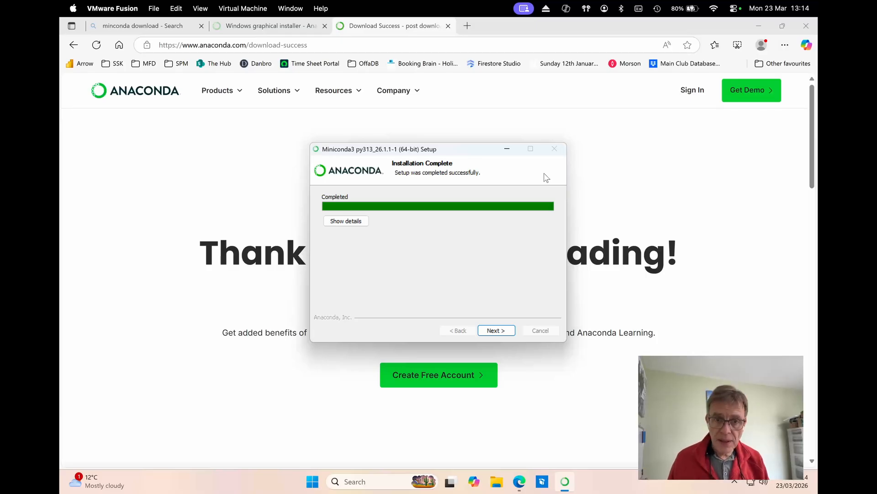
- Finish the Miniconda3 setup with "Getting started with Conda" and "Welcome to Anaconda" both unchecked
click(498, 330)
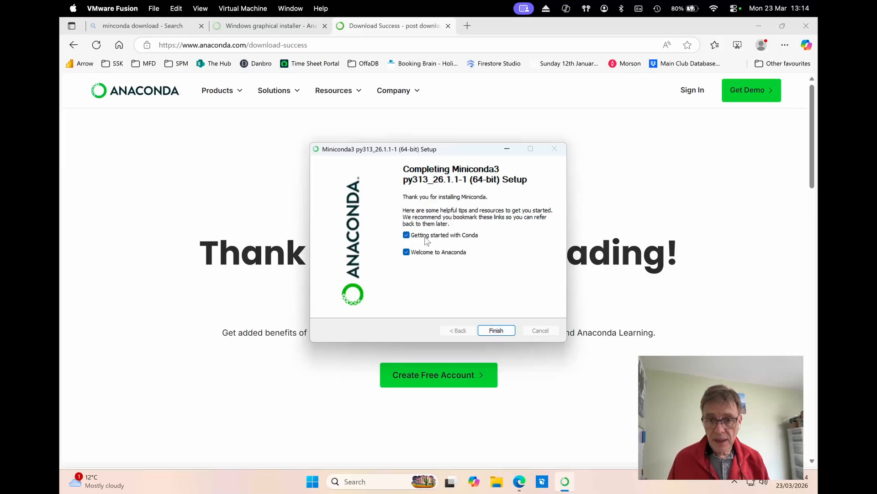
click(406, 252)
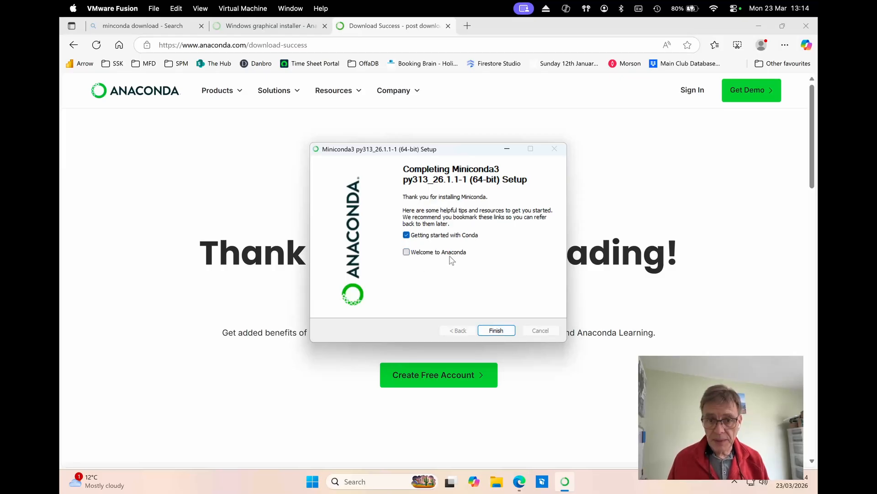
click(406, 235)
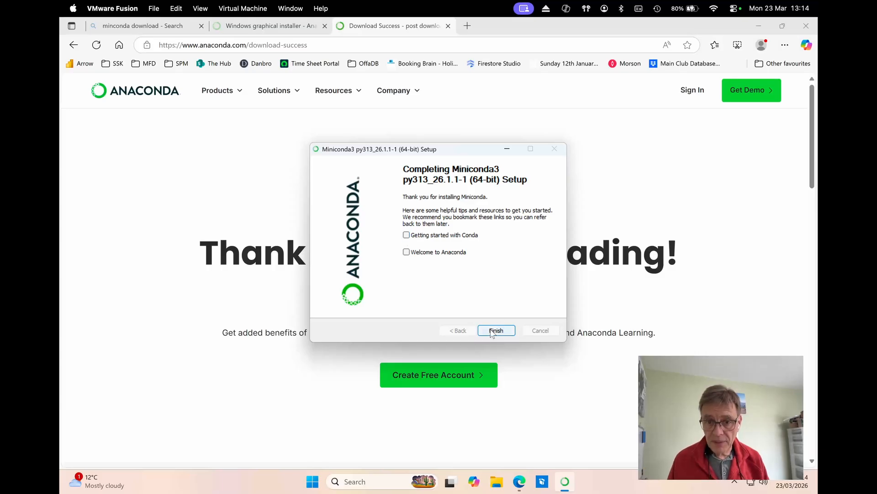
click(495, 330)
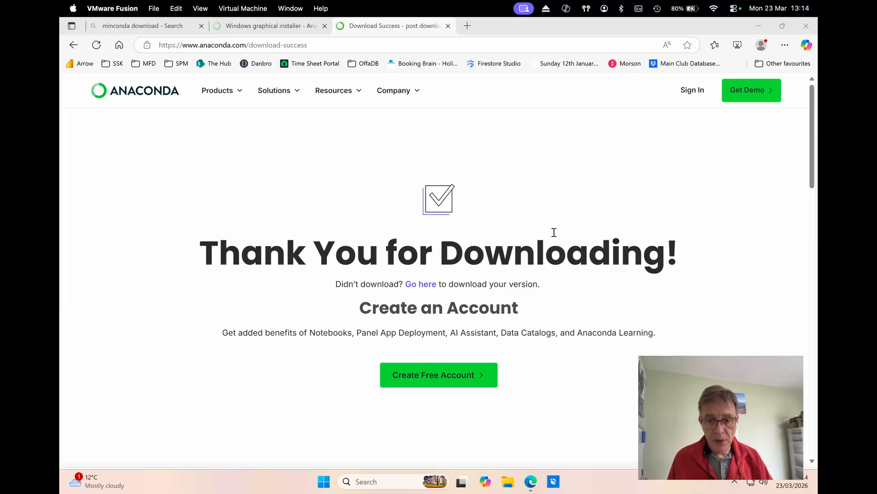
- Open the newly installed Anaconda Prompt and reposition its window on the desktop
click(325, 484)
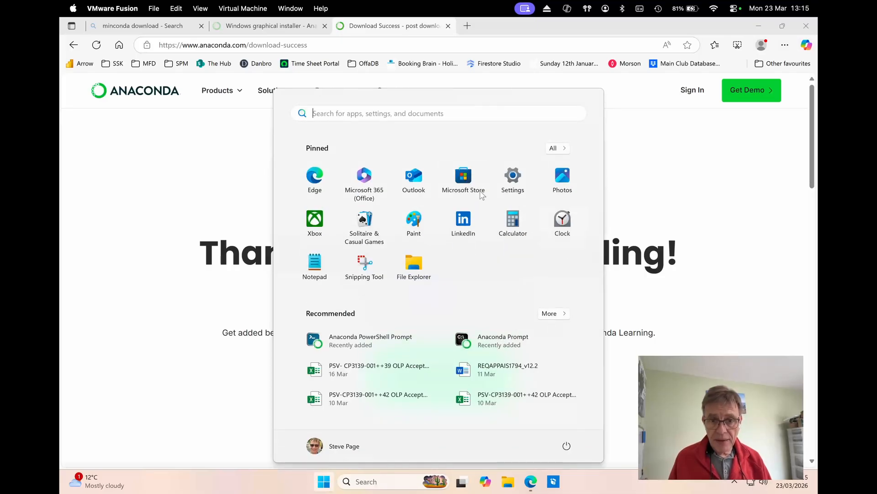
click(325, 485)
click(324, 485)
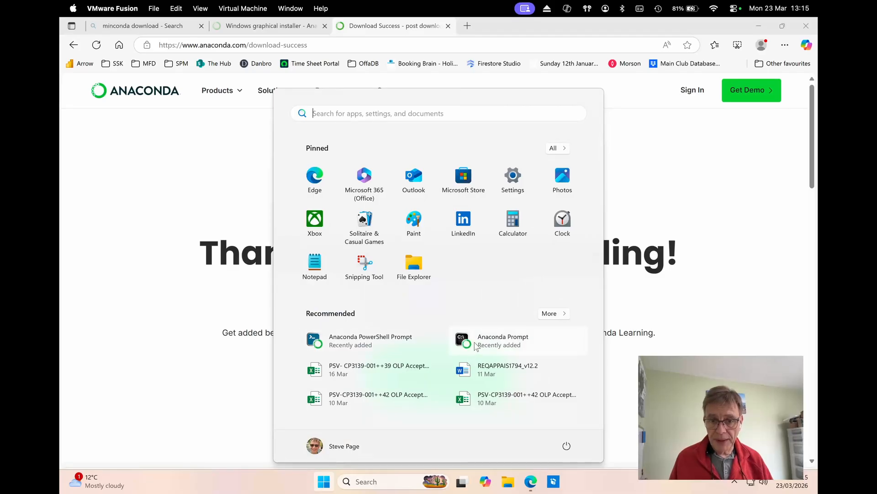
click(476, 347)
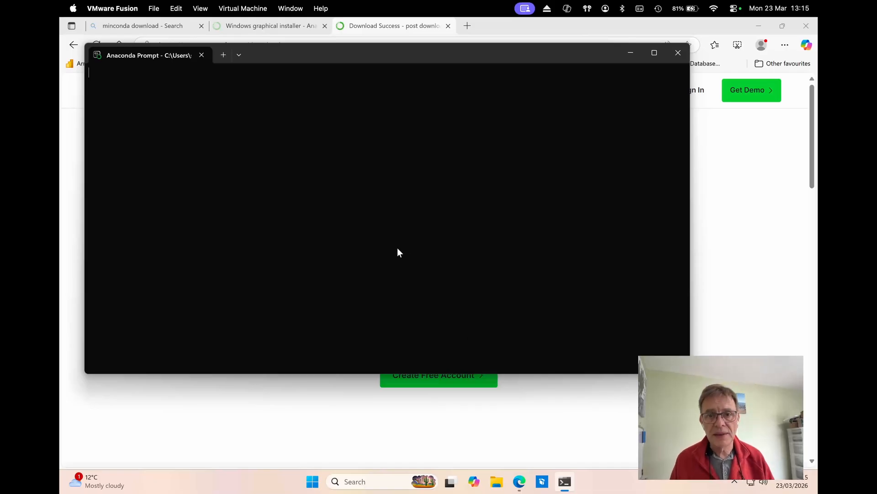
drag(399, 54, 445, 101)
key(BackSpace)
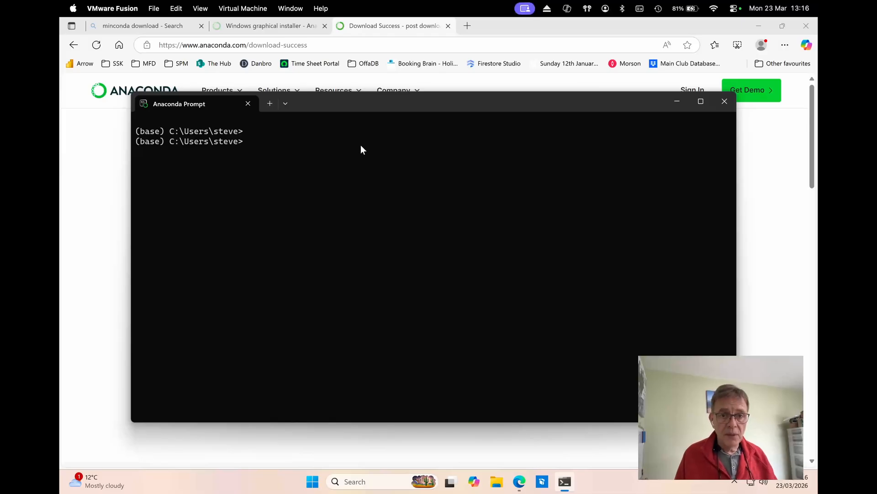
- Run conda create -n gdalenv python=3.11 gdal to start building the new environment with GDAL
text(conda)
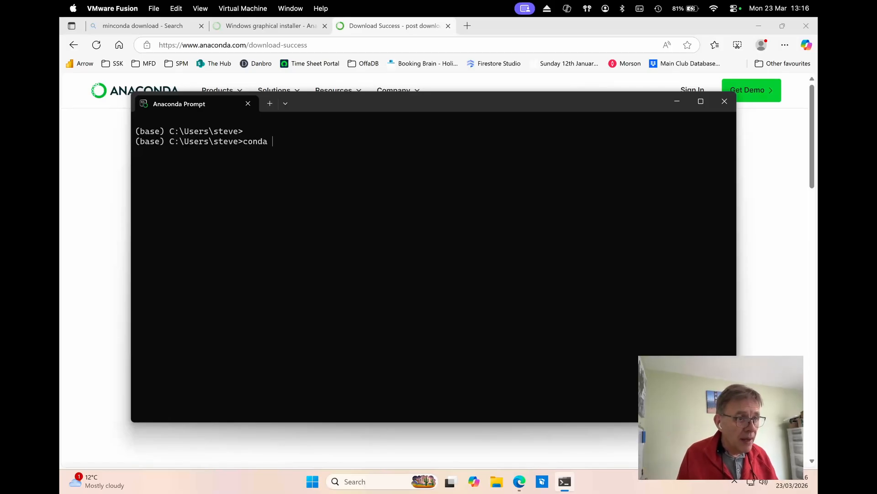
text(creat)
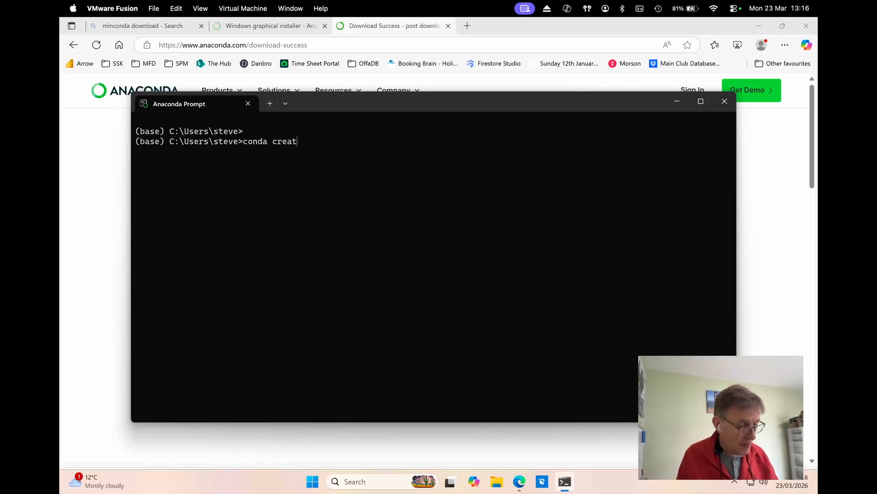
text(e -n )
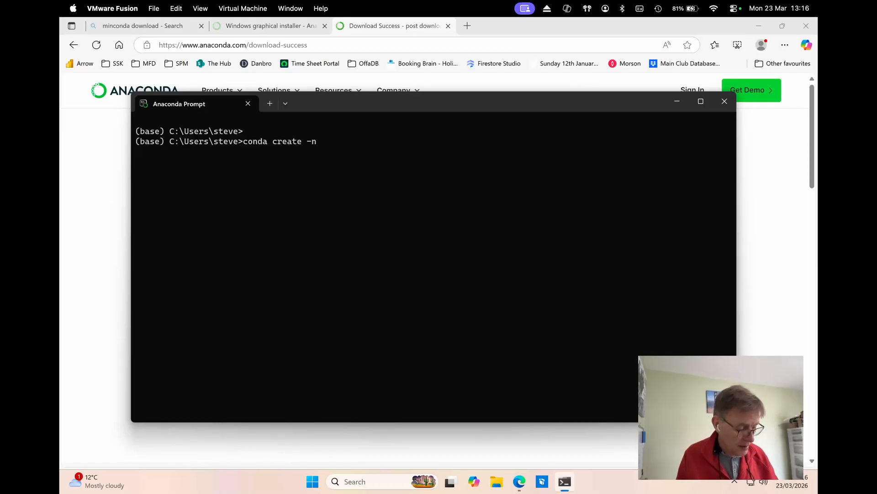
text(gdalenv)
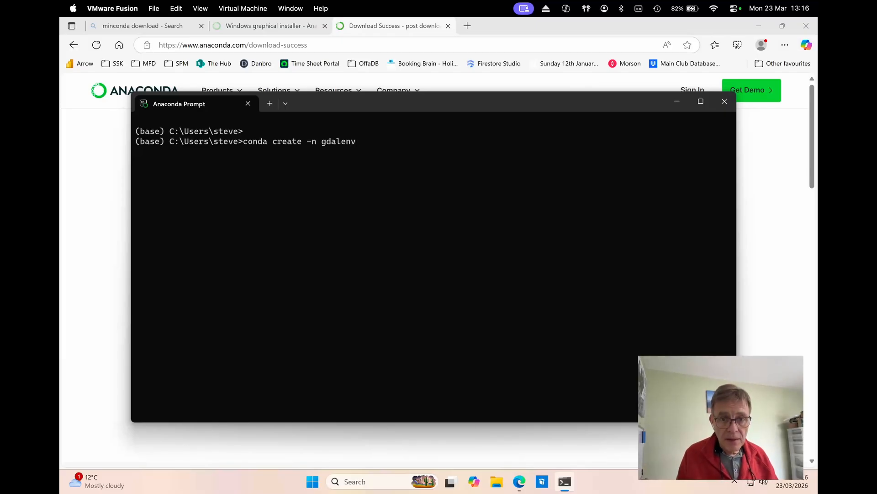
text( p)
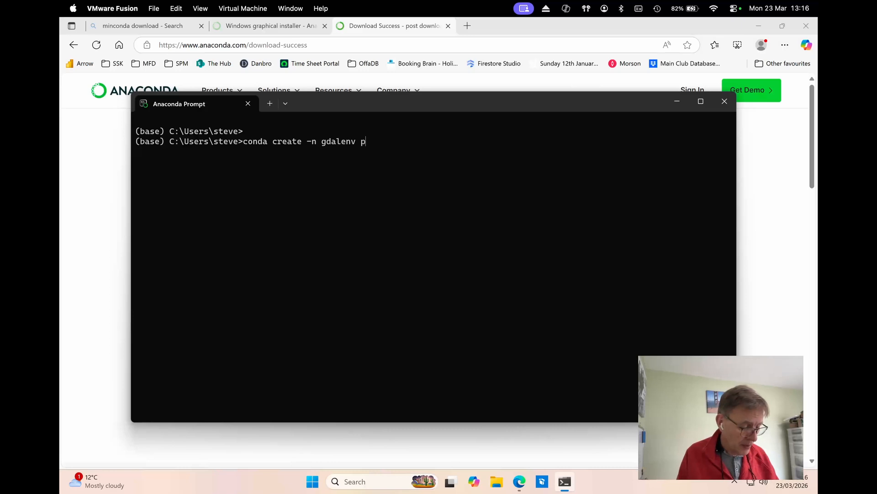
text(ython)
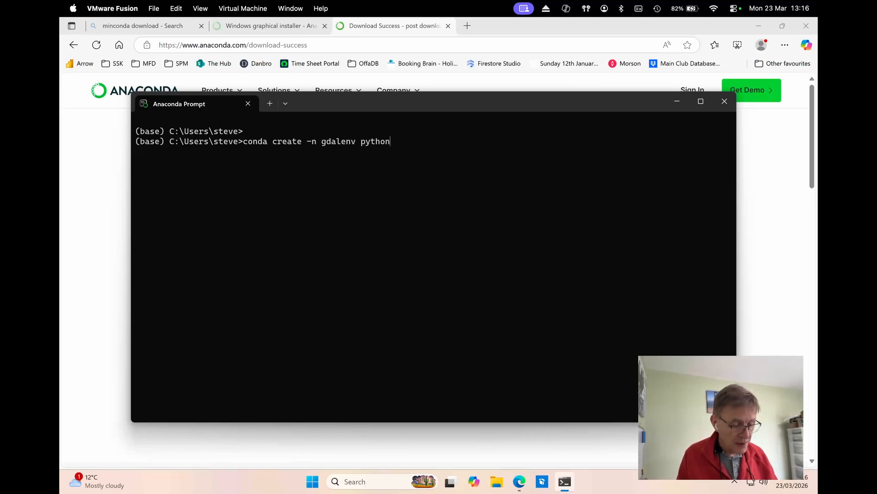
text(=3.11)
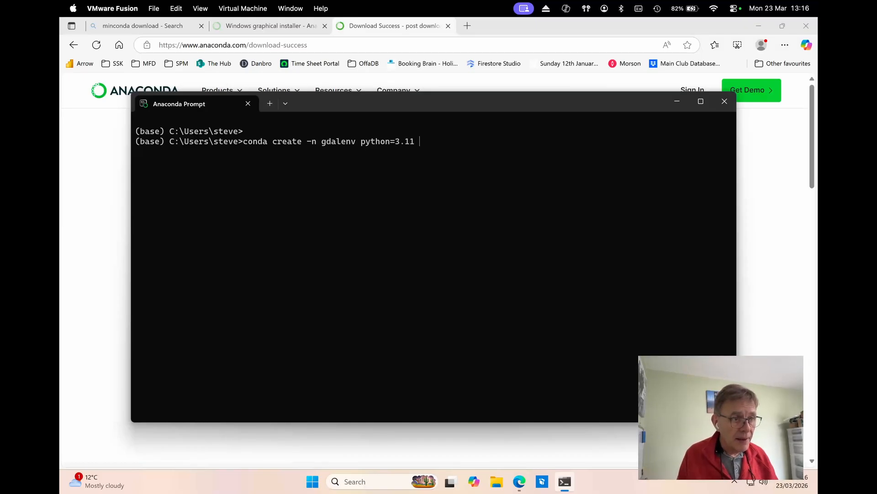
text( gdal)
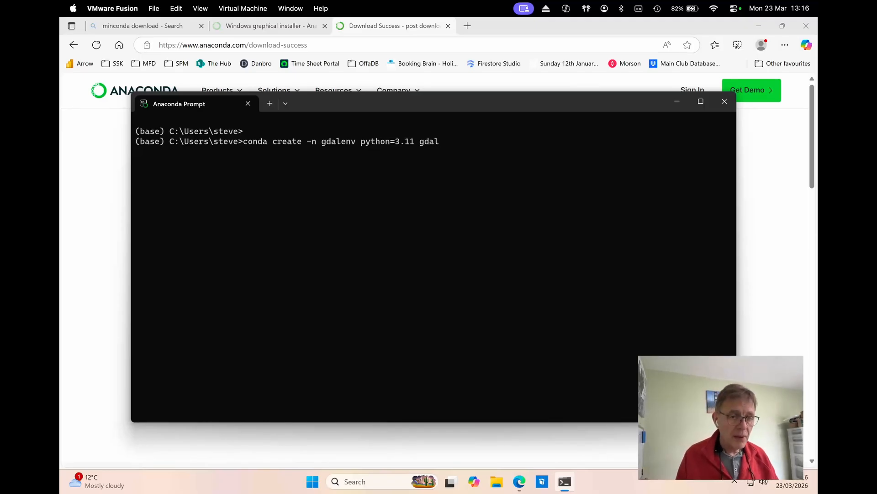
key(Return)
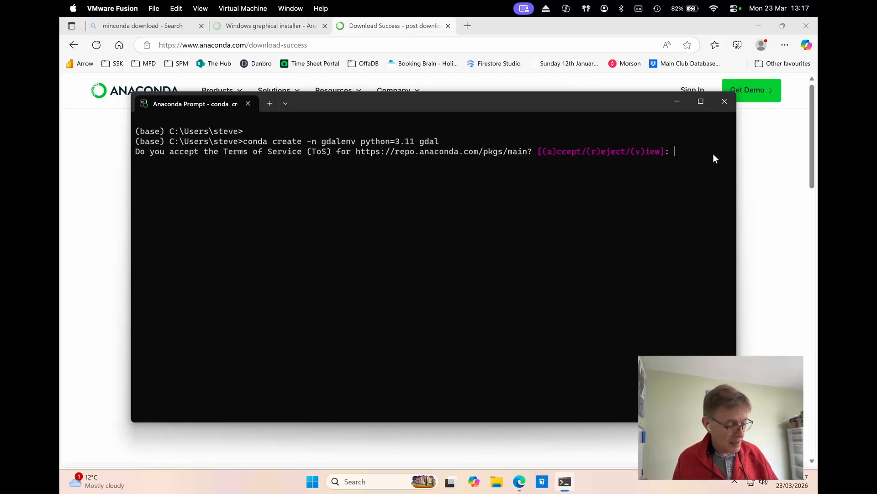
- Accept the Anaconda Terms of Service for the pkgs/main, pkgs/r and pkgs/msys2 channels
text(a)
key(Return)
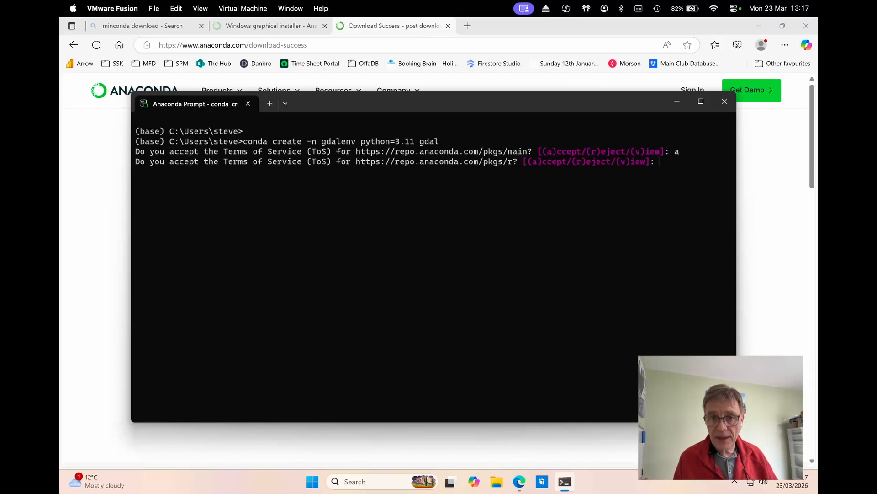
text(a)
key(Return)
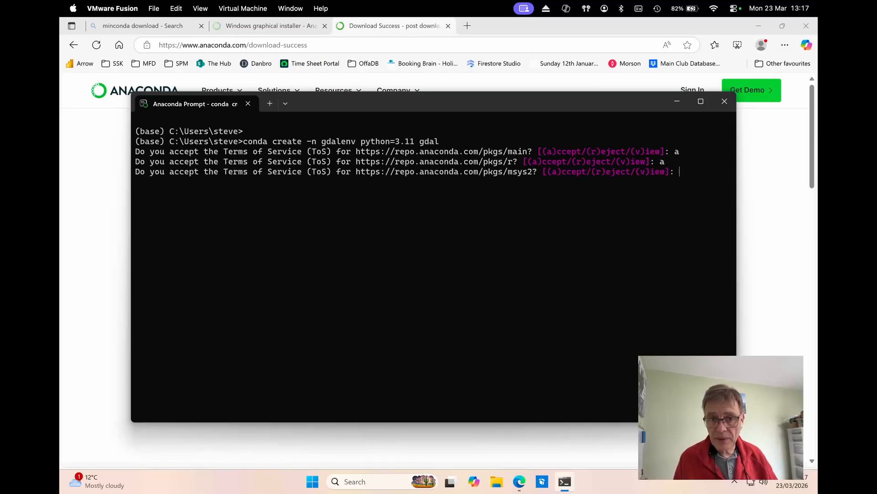
text(a)
key(Return)
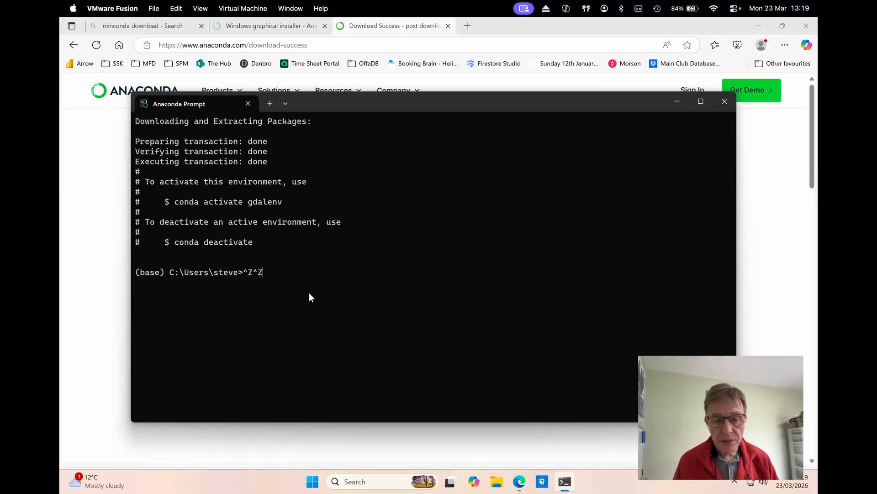
- Clear the stray characters from the prompt and activate the gdalenv environment with conda activate gdalenv
key(Escape)
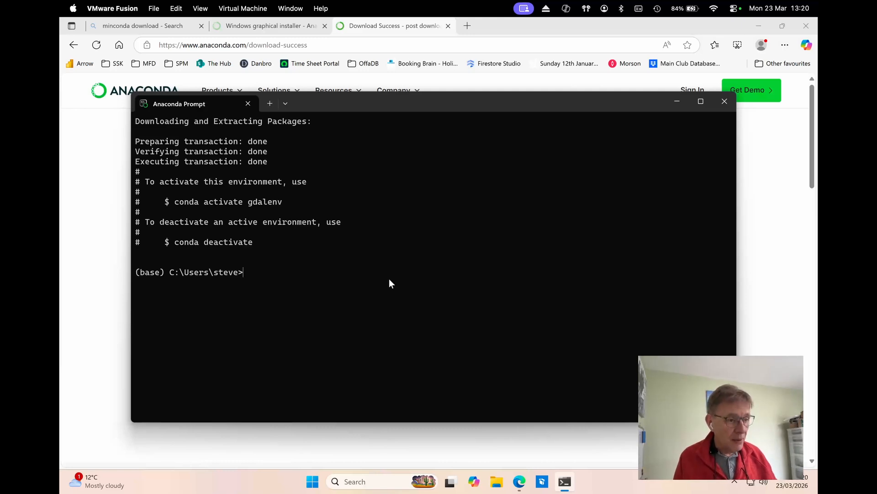
text(c)
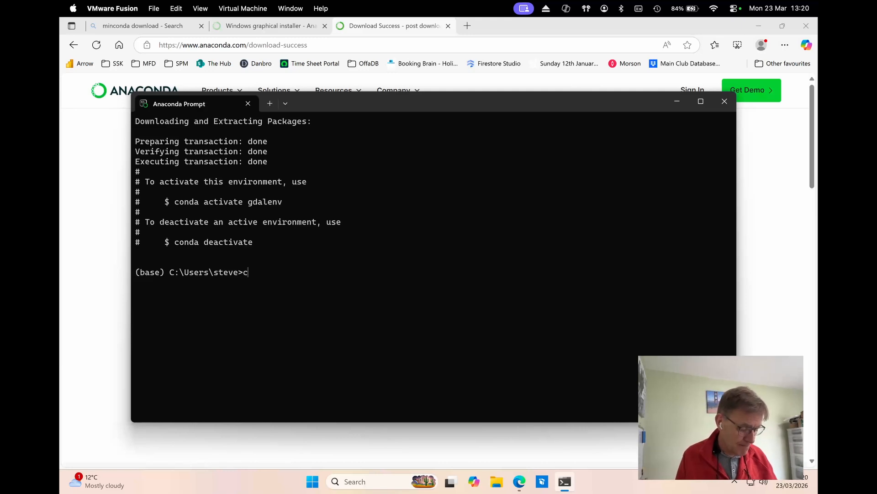
text(onda activate )
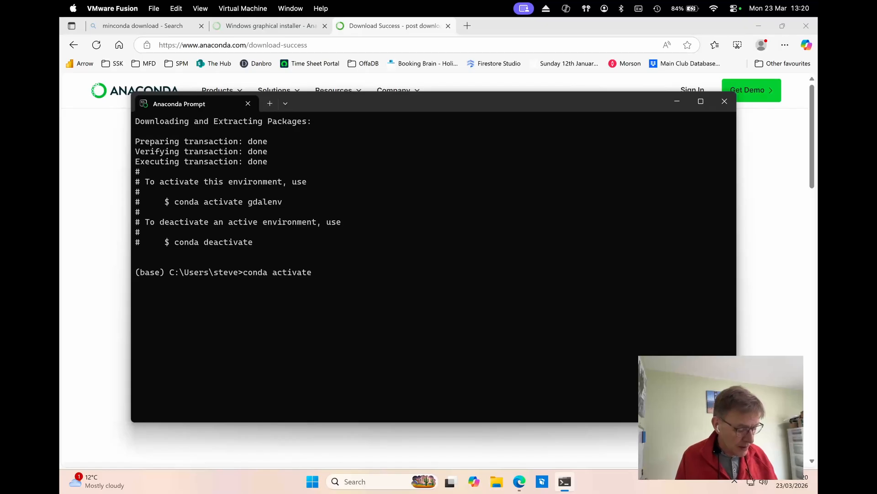
text(gdalenv)
key(Return)
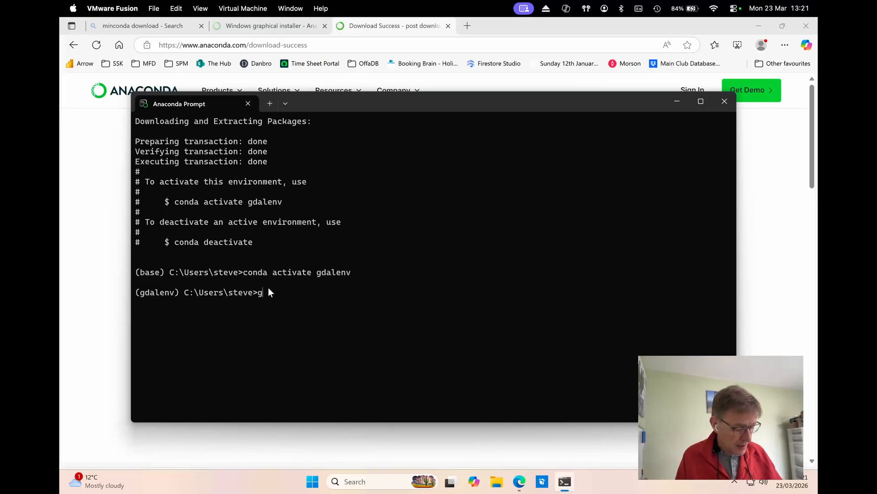
- Check the installed GDAL version in the environment by running gdalinfo --version
text(linfo --)
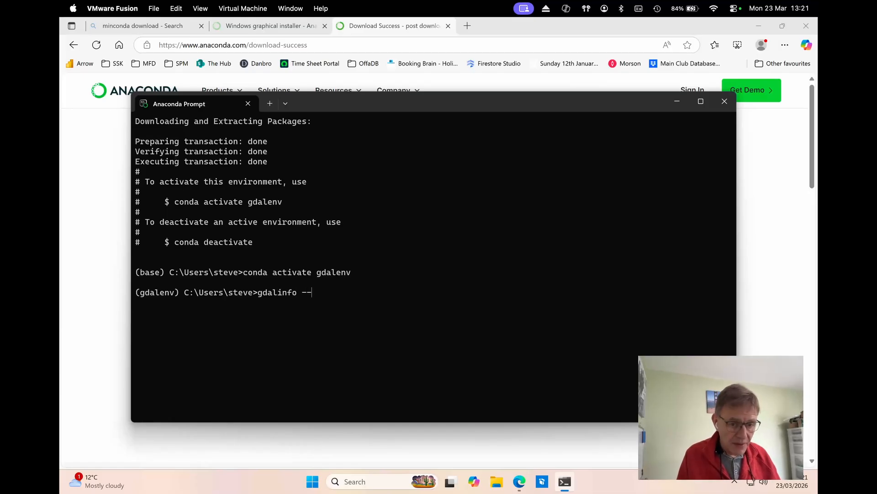
text(version)
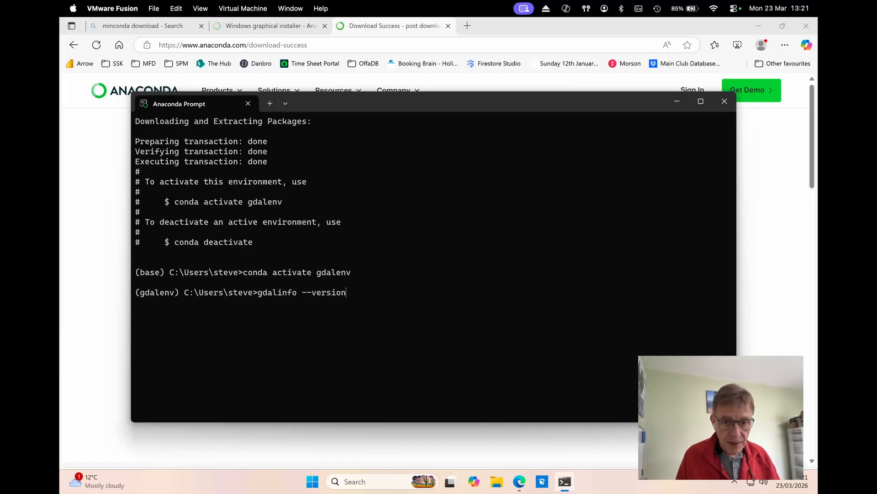
key(Return)
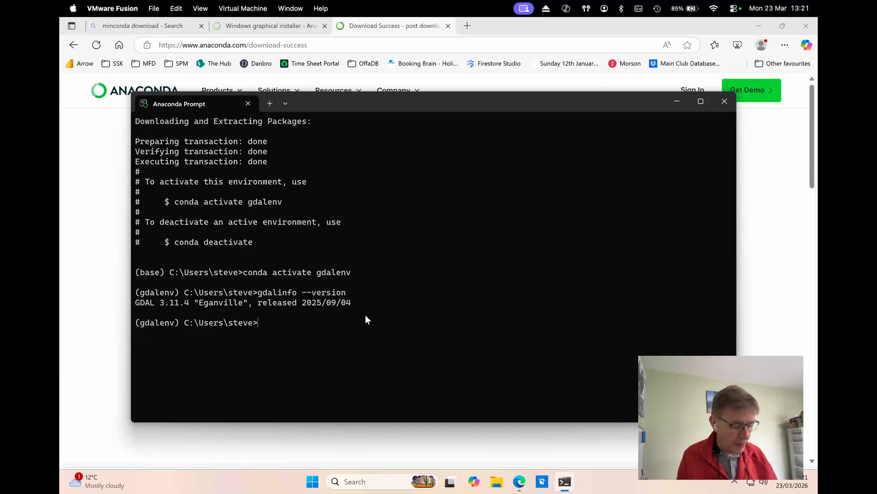
- Check GDAL's Python bindings by running python -c "from osgeo import gdal; print(gdal.VersionInfo())"
text(python -c )
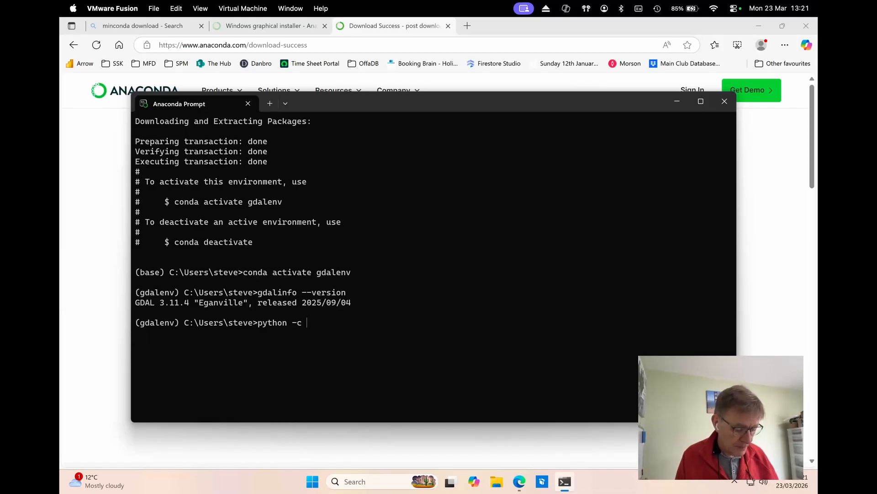
text(")
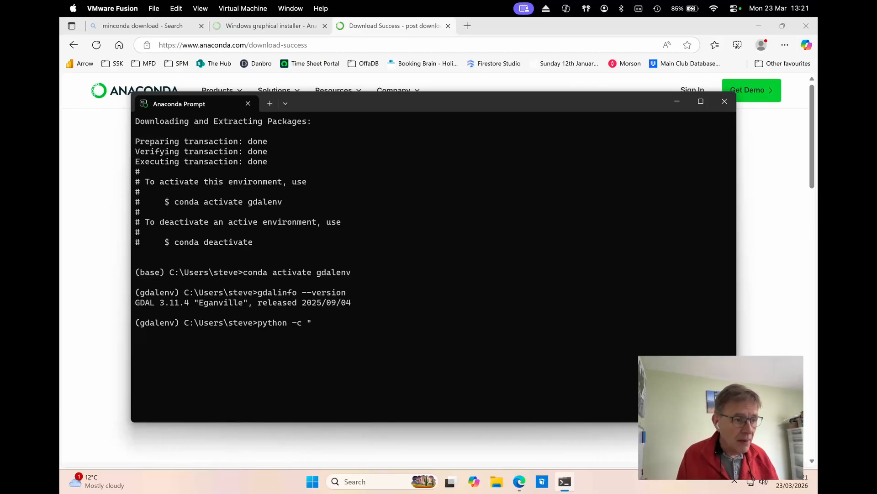
text(from)
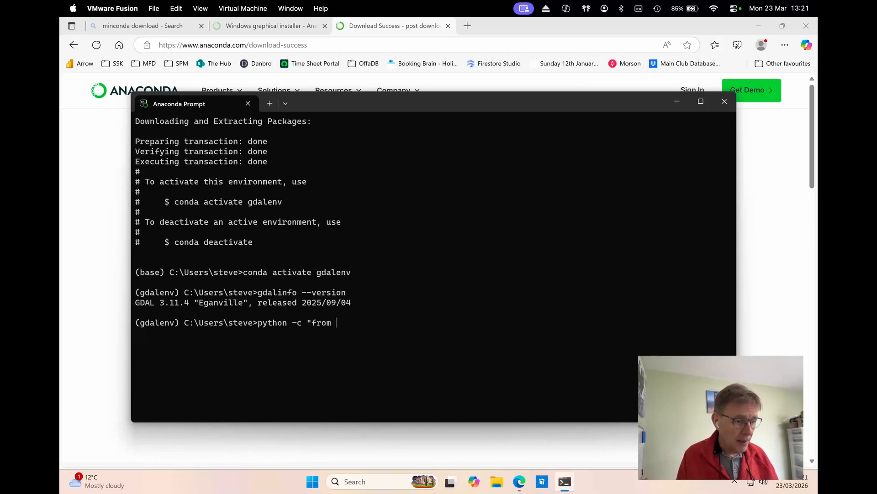
text( osgeo)
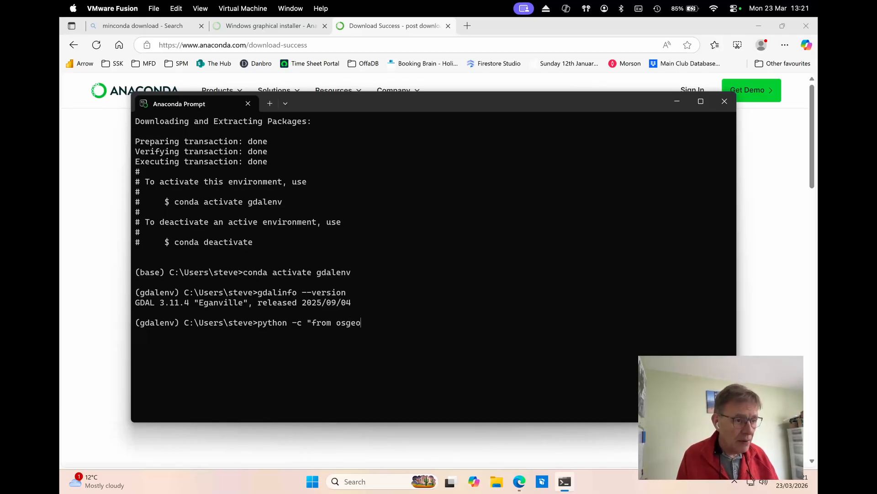
text( import)
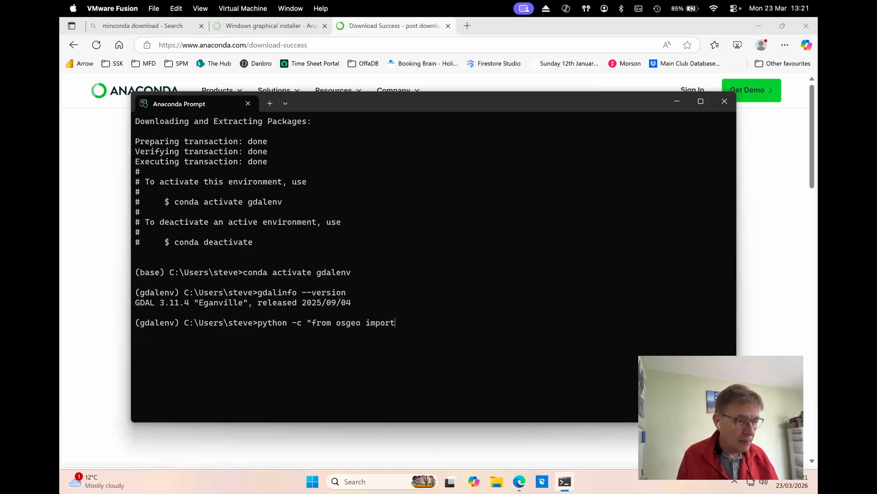
text( gdal)
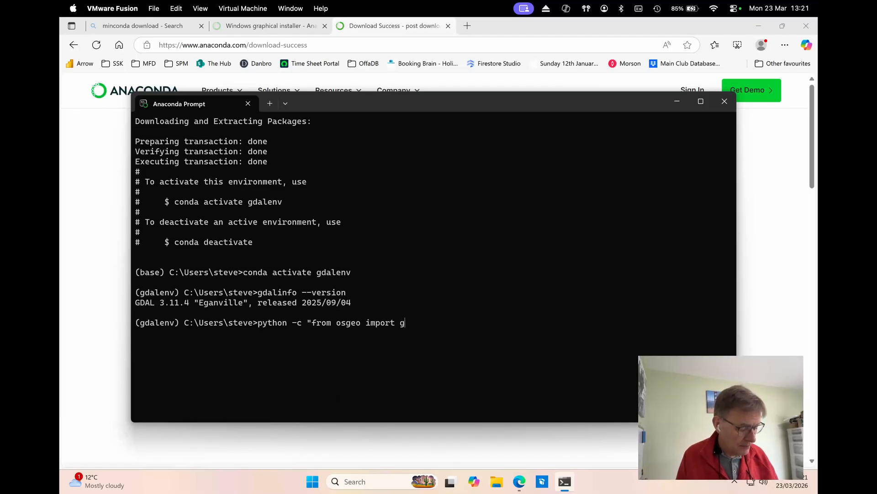
text(;)
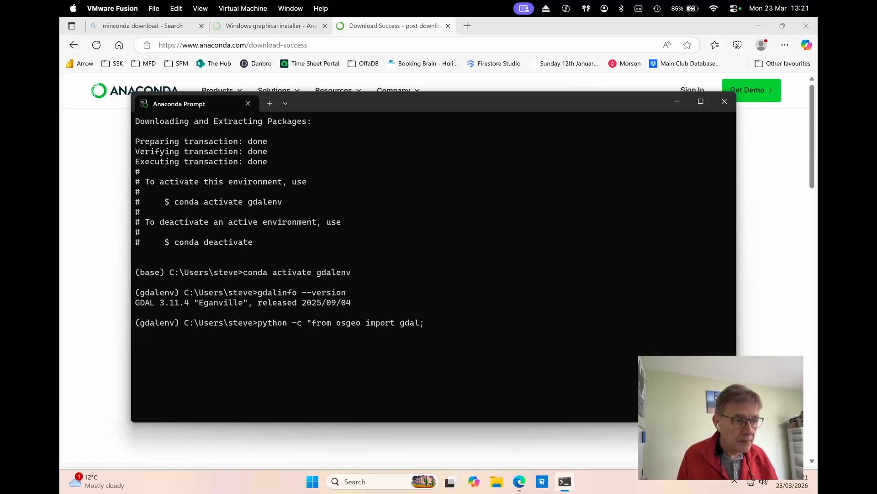
text( print)
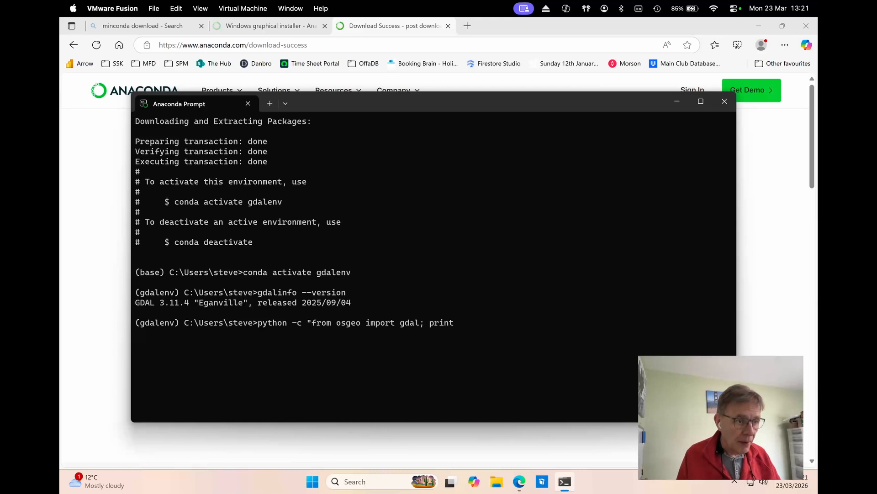
text(()
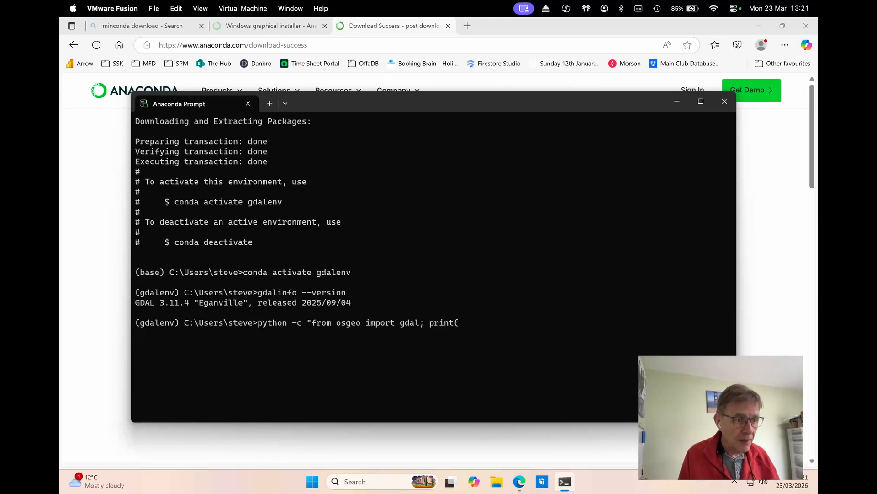
text(gdal)
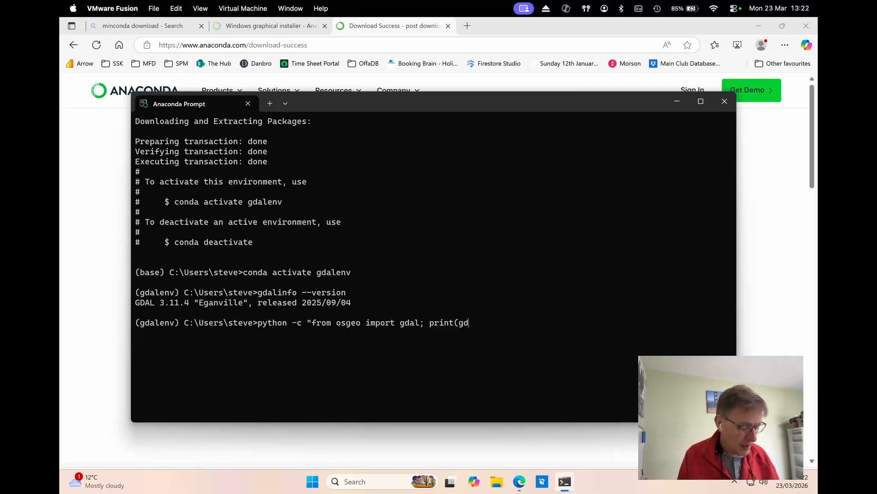
text(.Version)
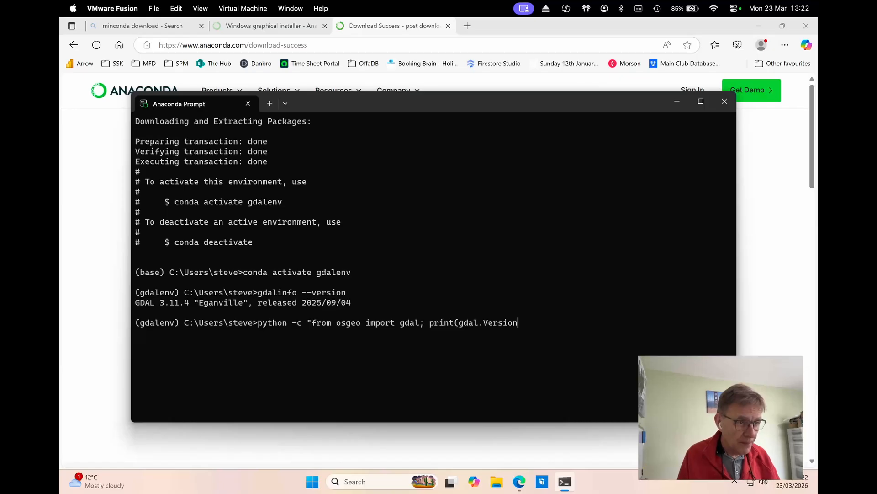
text(Info)
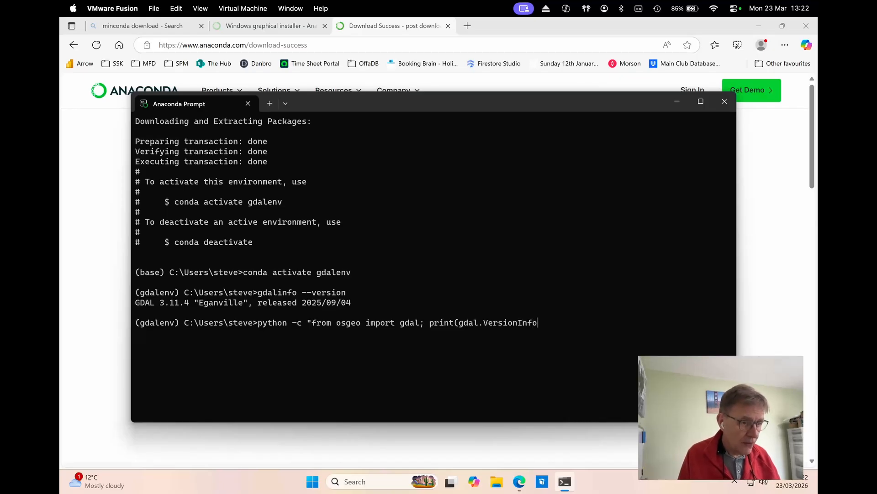
text(()))
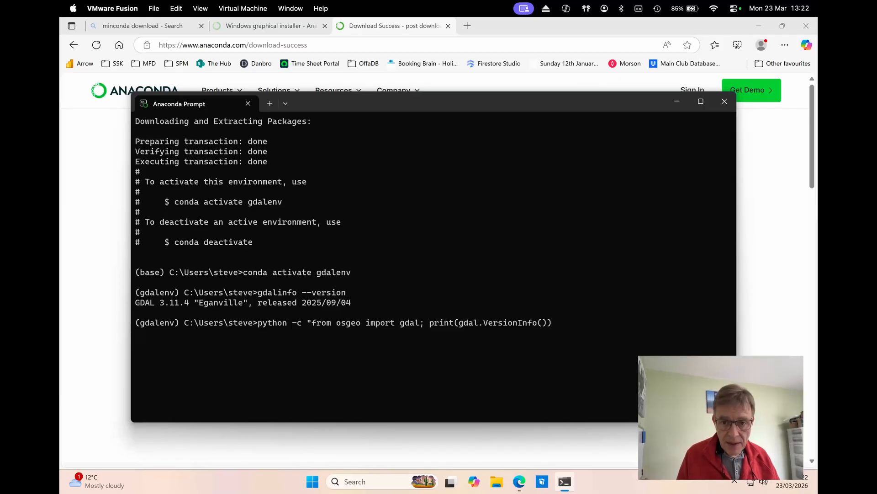
text(")
key(Return)
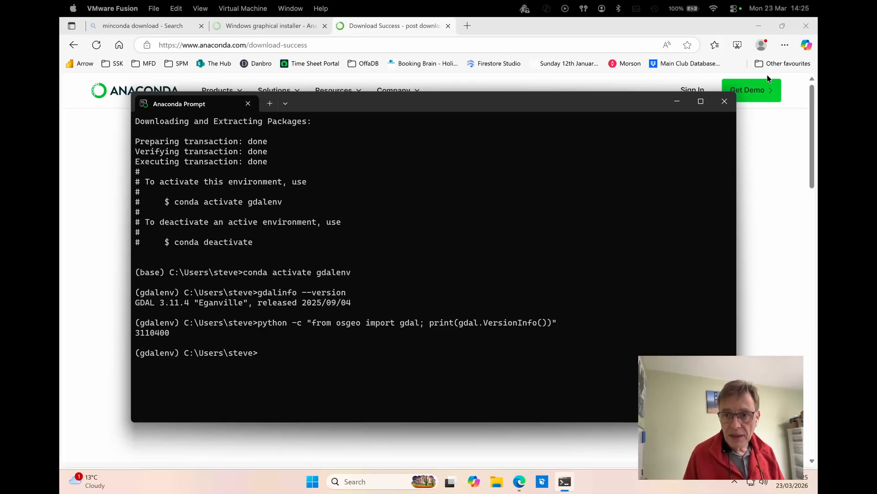
- Put the Anaconda Prompt out of the way and go to pagetech.co.uk in the browser
click(677, 101)
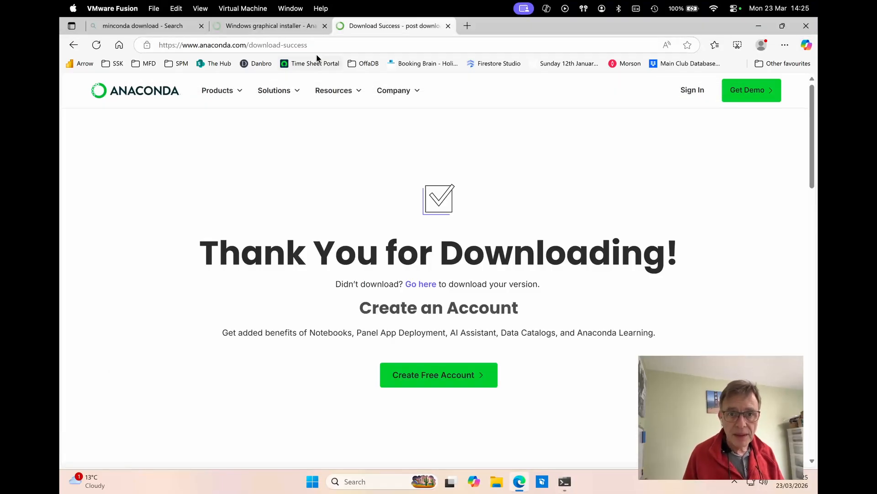
click(327, 46)
text(pga)
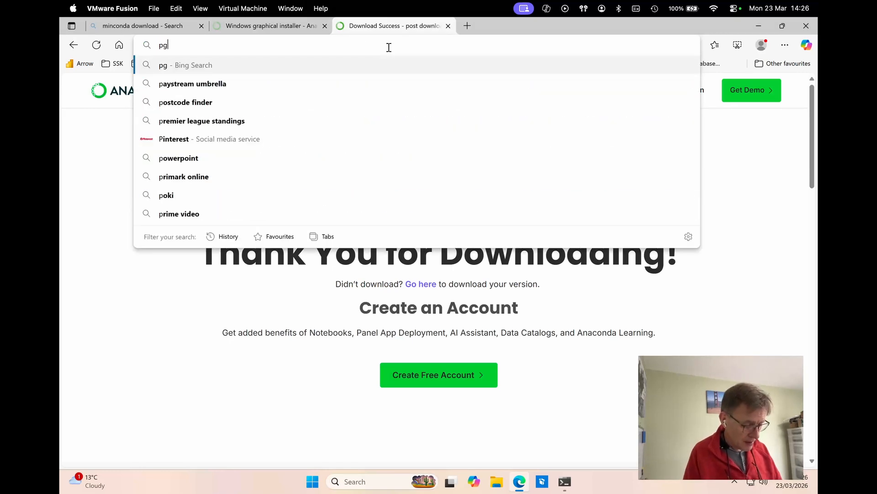
key(BackSpace)
key(BackSpace)
text(agetec)
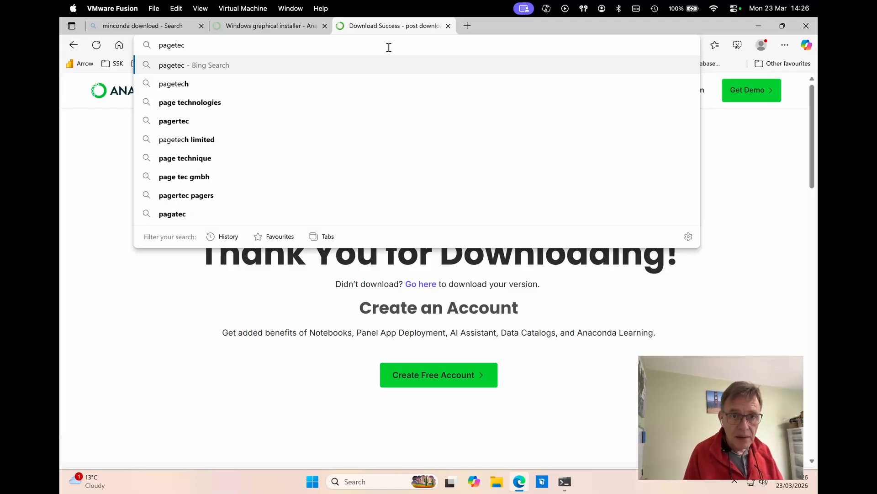
text(h.co.uk)
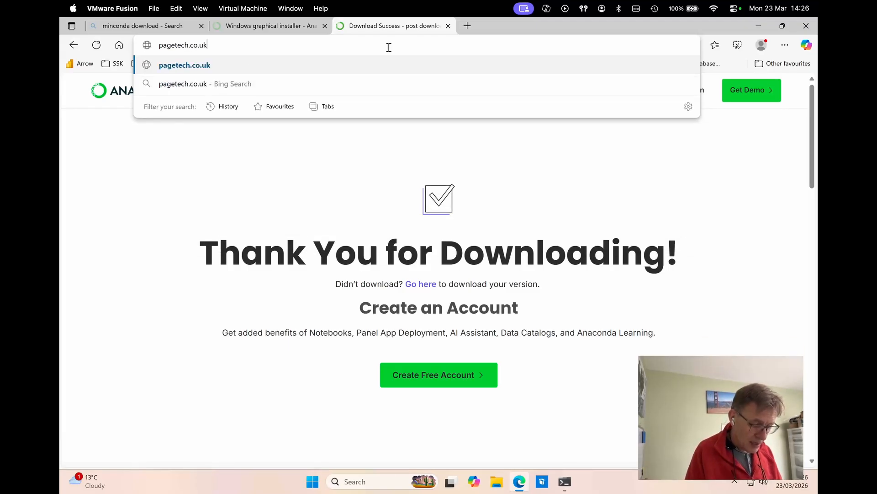
key(Return)
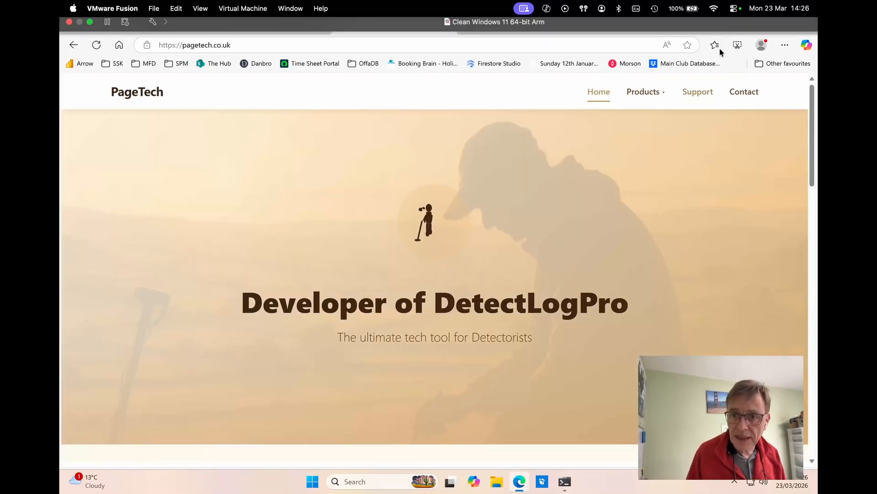
- Go to the Hillshade Converter product page on the PageTech site and open its GitHub repository
click(649, 95)
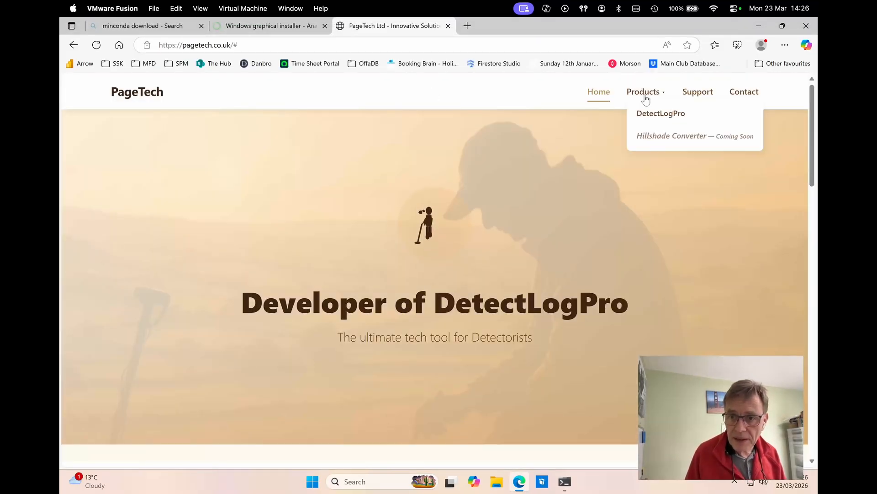
click(654, 137)
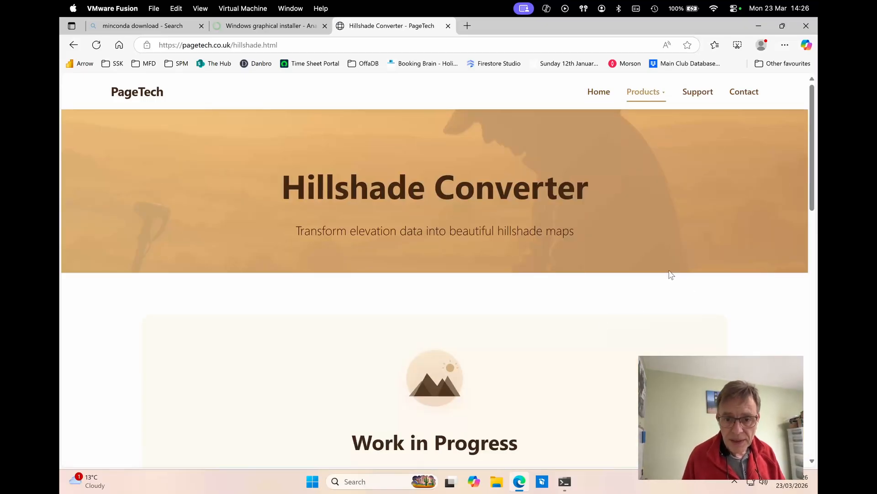
scroll(667, 276, down, 3)
scroll(667, 277, down, 5)
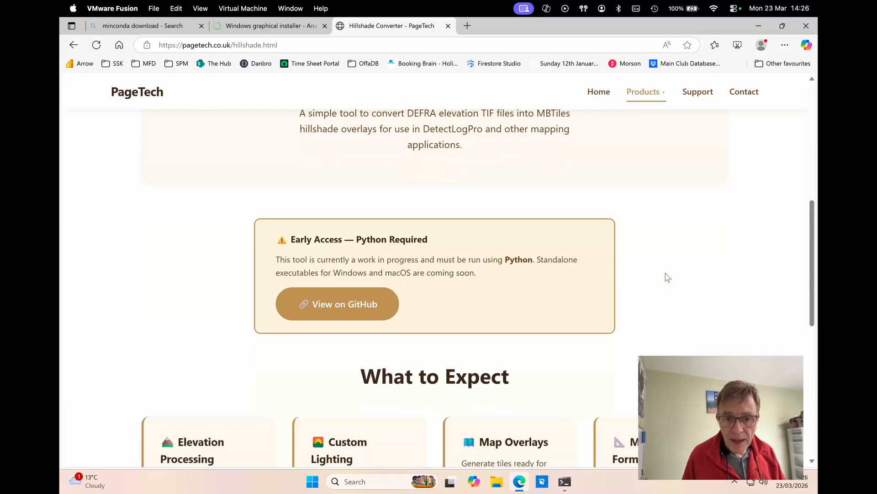
click(357, 309)
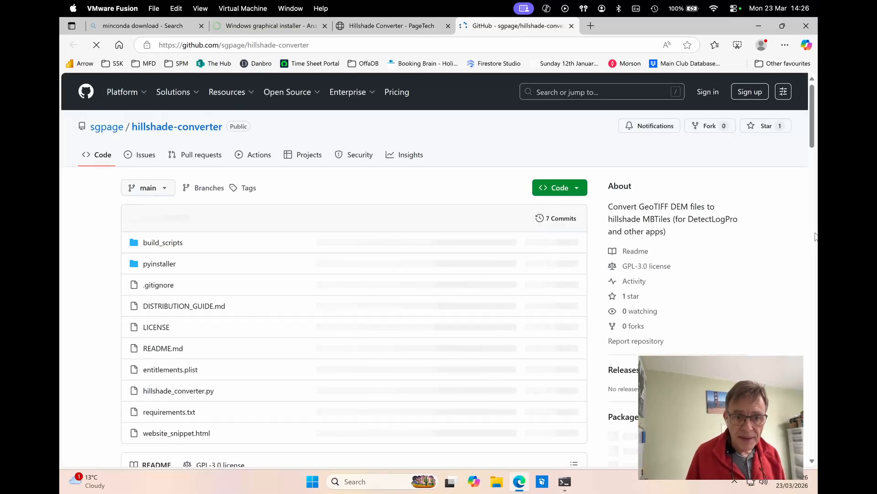
- Download the hillshade-converter repository as a ZIP and open hillshade-converter-main.zip
click(576, 192)
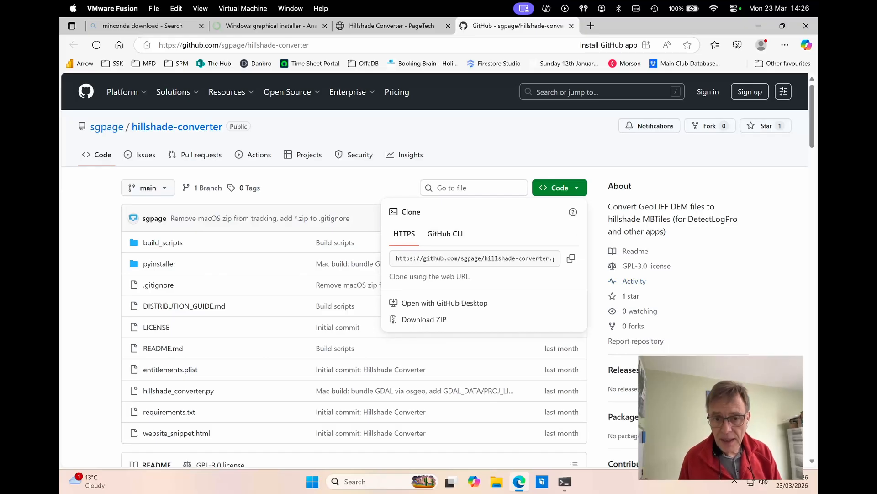
click(433, 319)
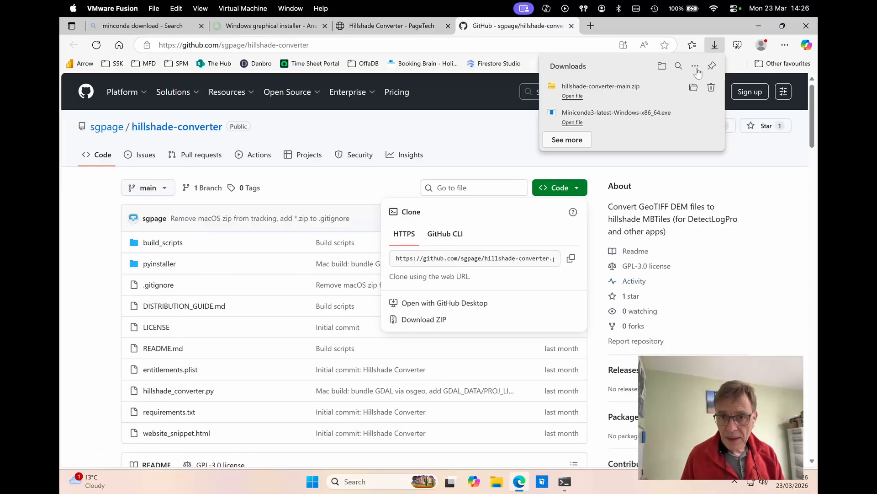
click(573, 97)
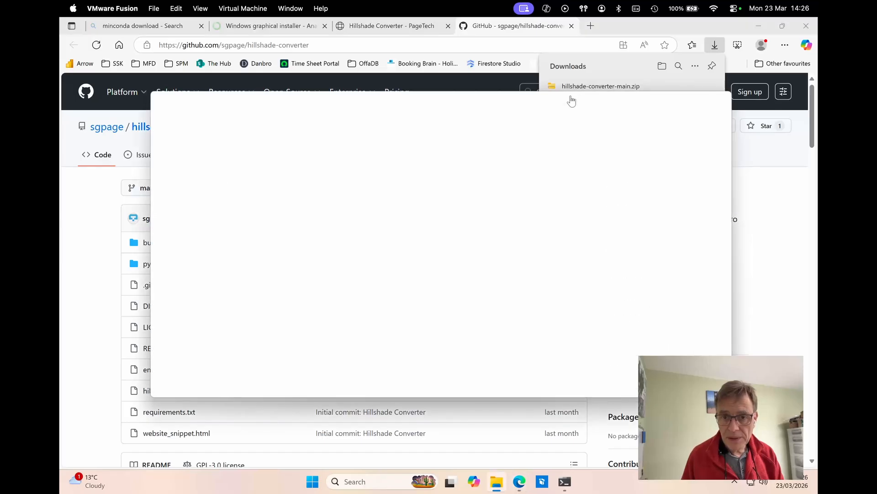
- Copy the hillshade-converter-main folder out of the archive to the Desktop, open the copy and select hillshade_converter.py
click(259, 185)
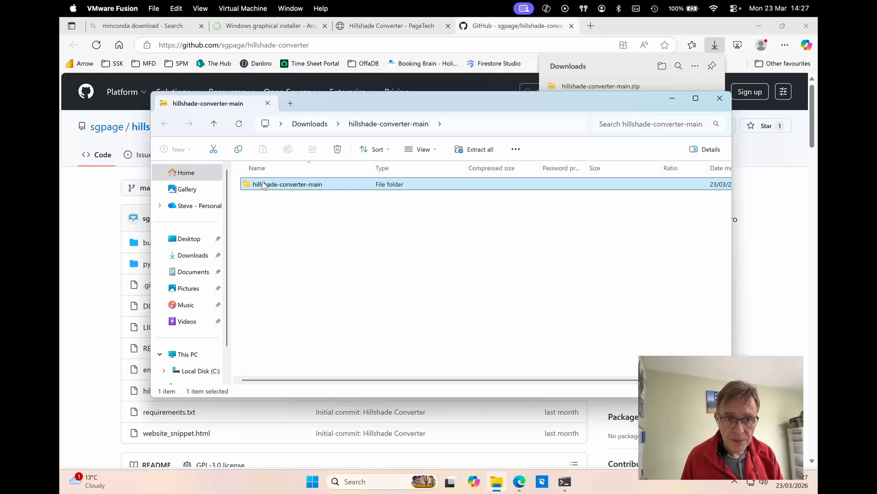
drag(263, 184, 183, 239)
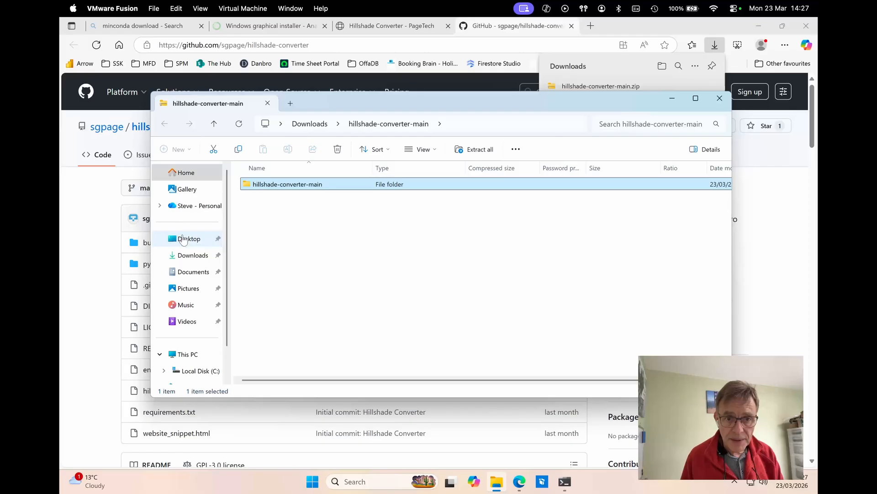
click(174, 242)
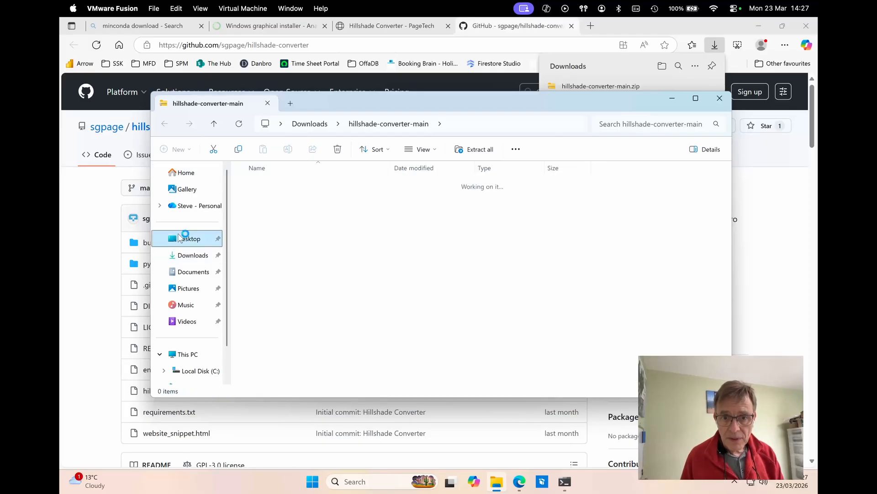
double_click(255, 186)
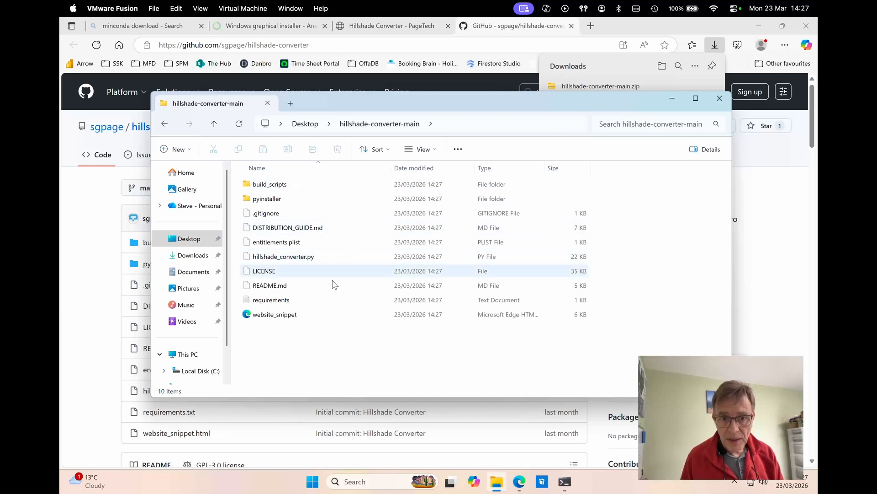
click(306, 260)
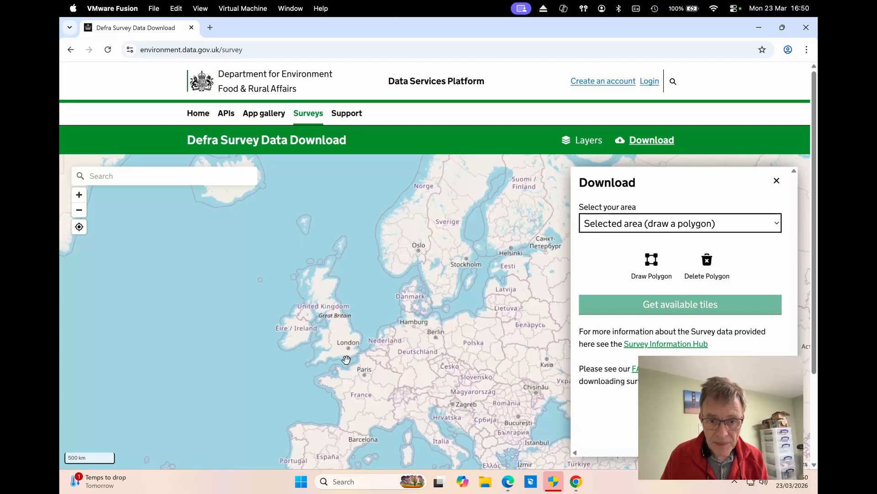
- Draw a triangular polygon around Silchester in tile SU66sw on the Defra survey map and get its available tiles
scroll(342, 352, up, 8)
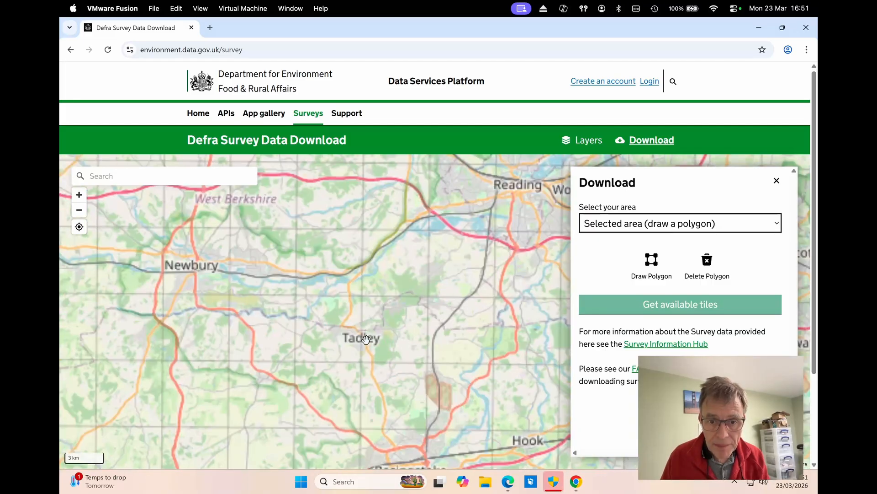
scroll(366, 338, up, 1)
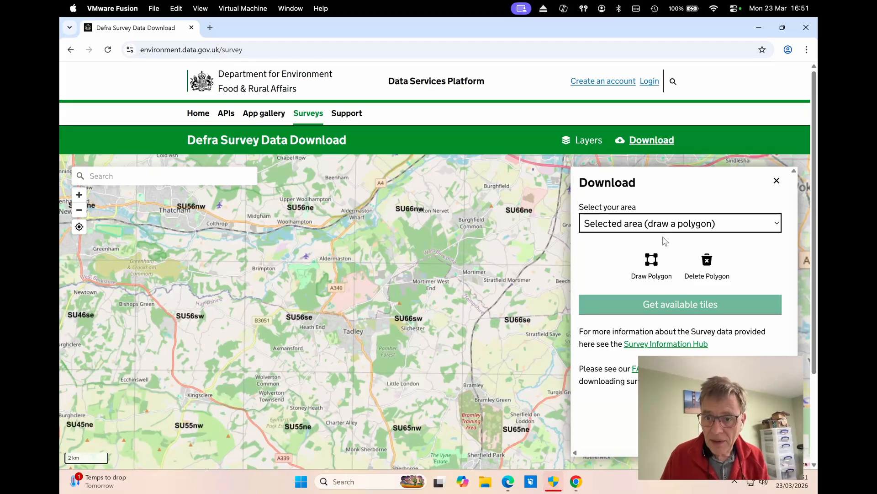
click(654, 262)
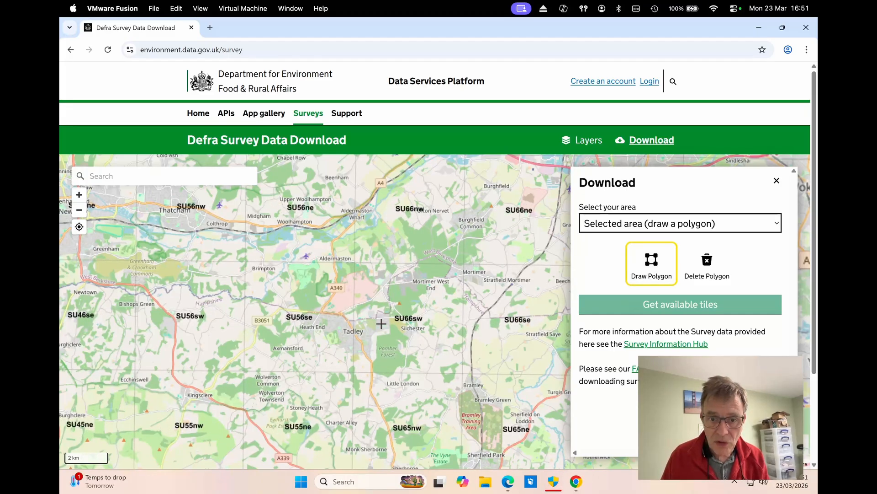
click(396, 299)
click(377, 338)
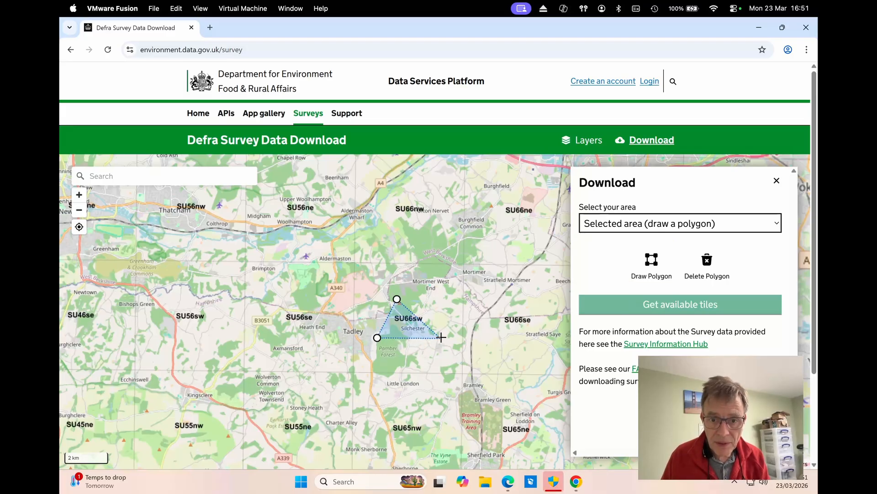
double_click(442, 338)
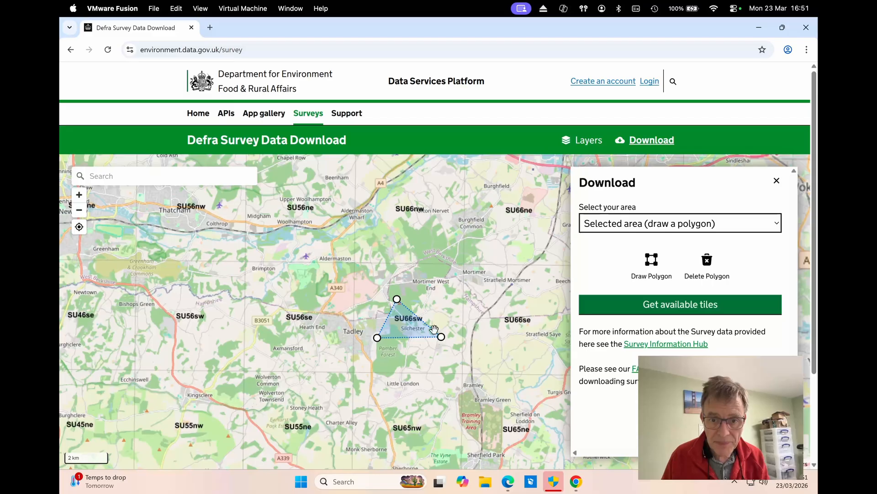
click(666, 305)
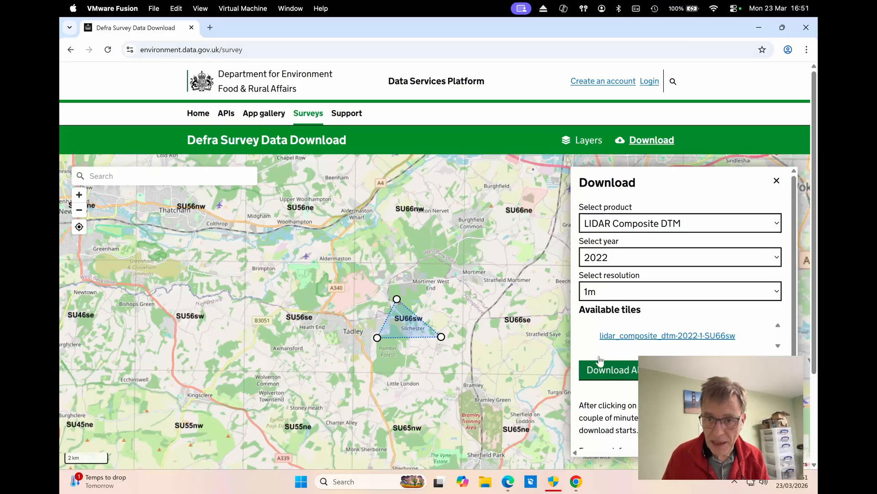
- Download the 2022 LIDAR Composite DTM tile at 1m resolution and open the lidar_composite_dtm-2022-1-SU66sw archive in File Explorer
click(615, 378)
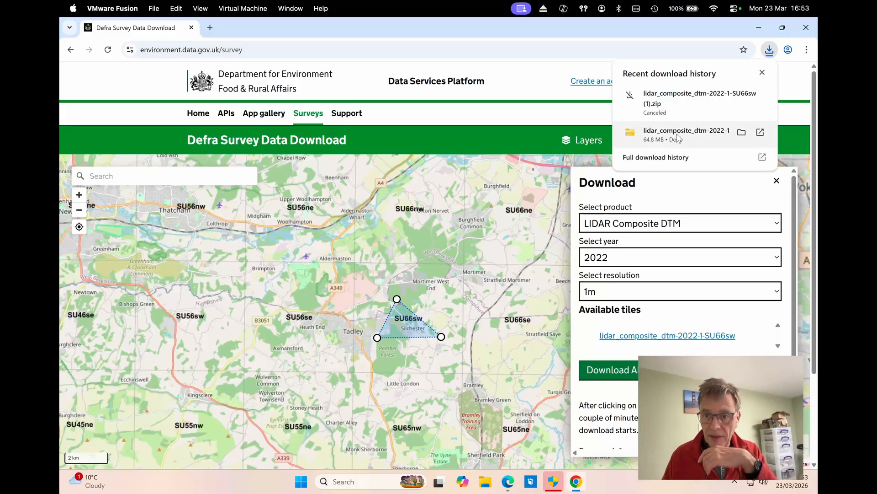
click(740, 131)
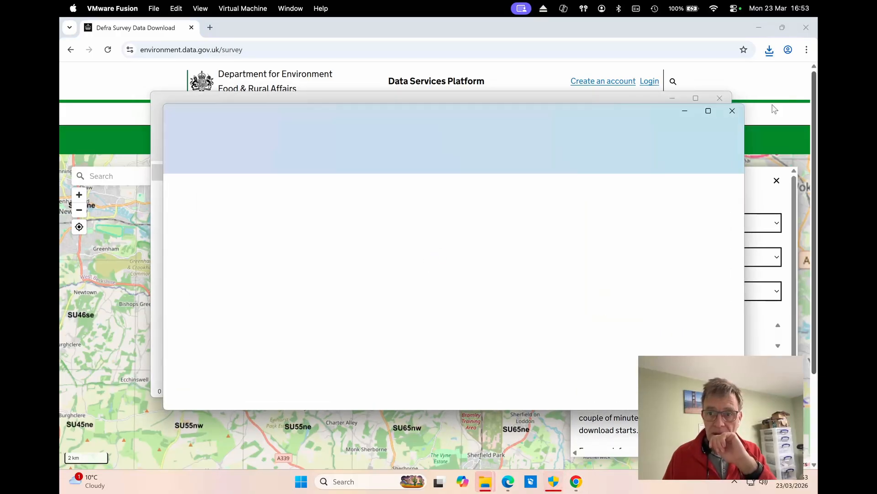
click(733, 111)
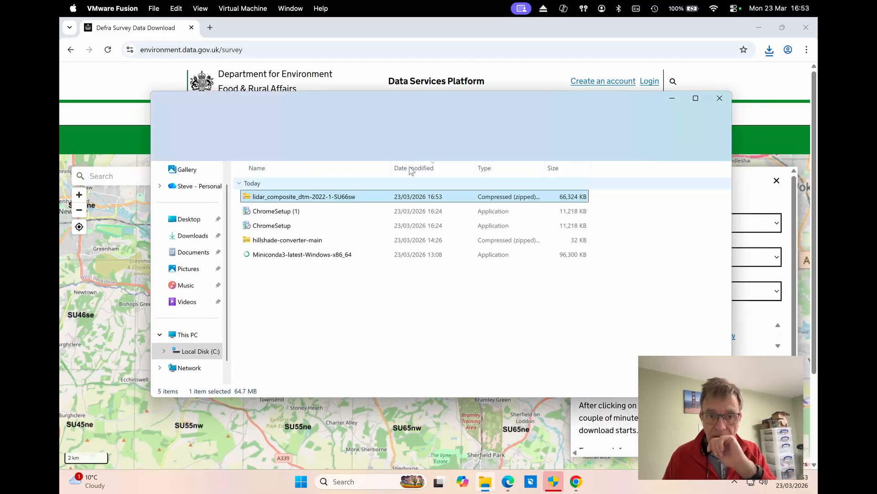
double_click(247, 197)
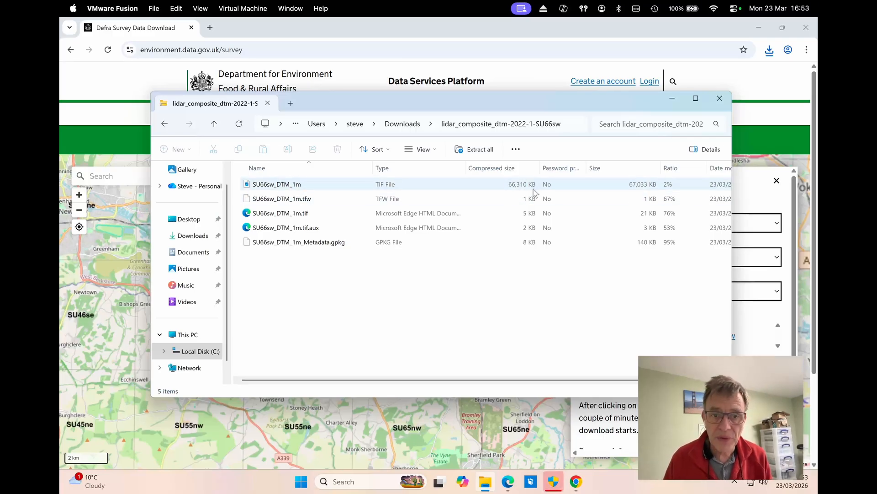
drag(543, 101, 604, 110)
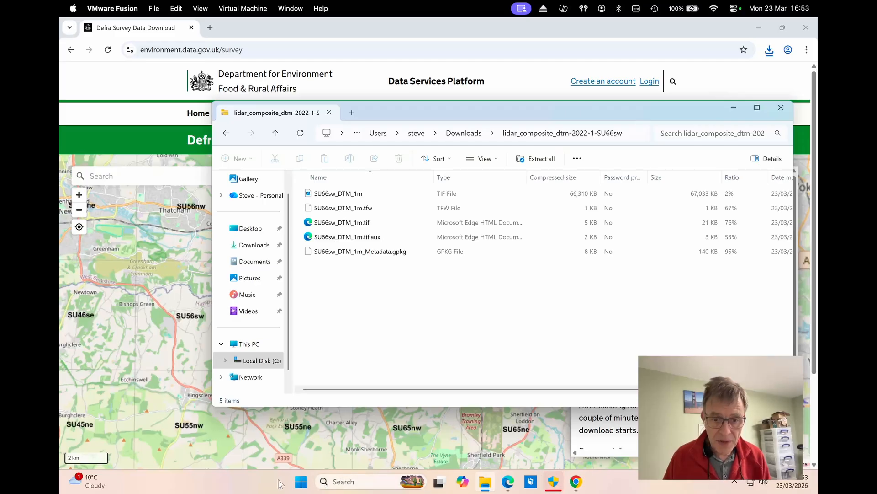
- Open a new Anaconda Prompt and activate the GDAL environment with conda activate gdalenv
click(301, 485)
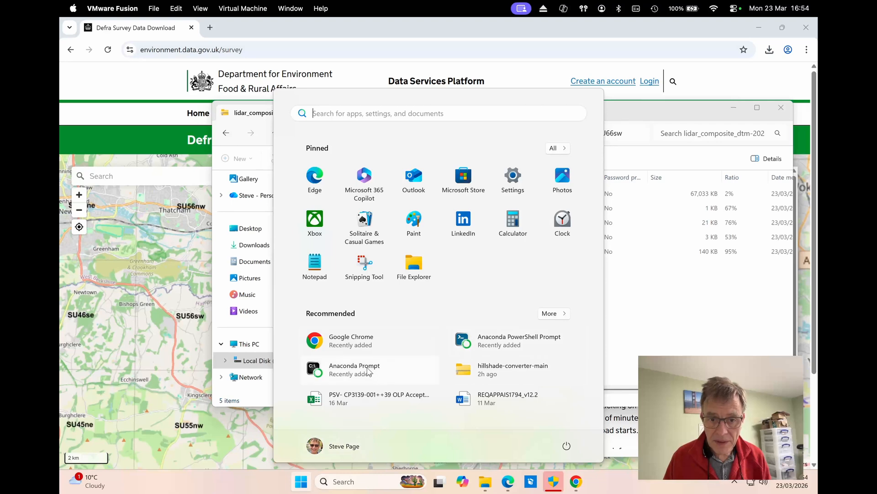
click(333, 369)
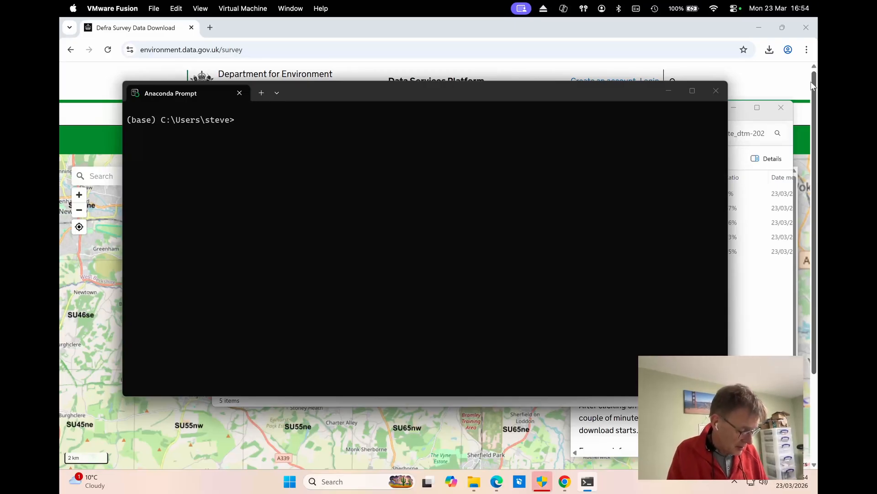
text(con)
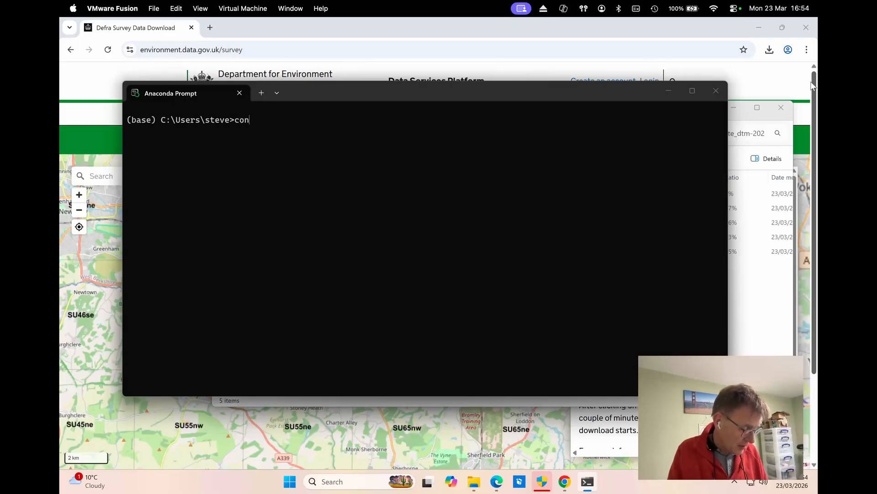
text(da activate)
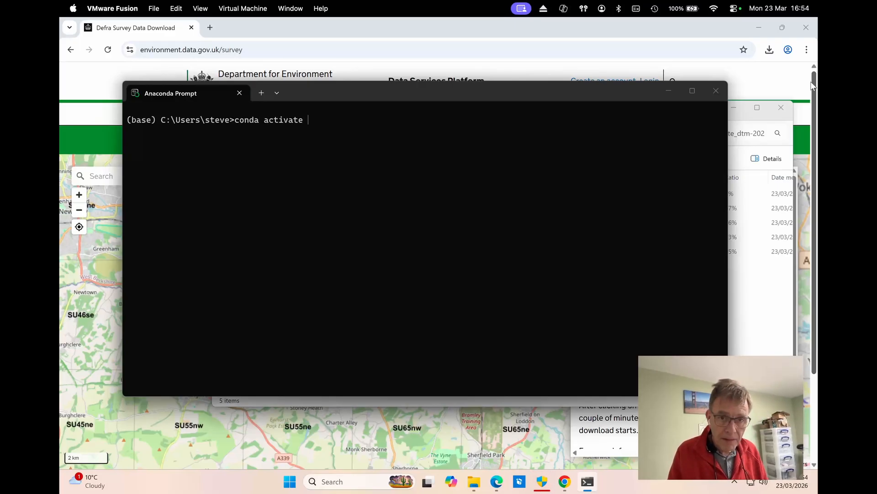
text( gf)
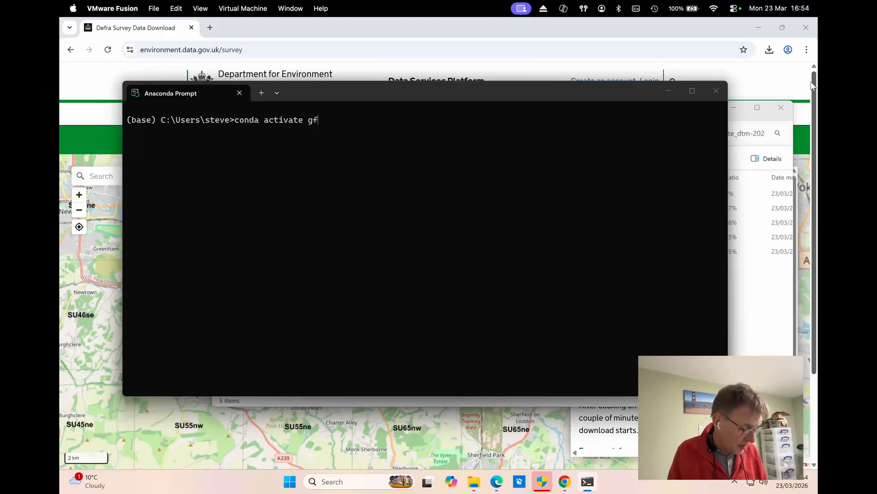
key(BackSpace)
text(dale)
key(BackSpace)
text(env)
key(Return)
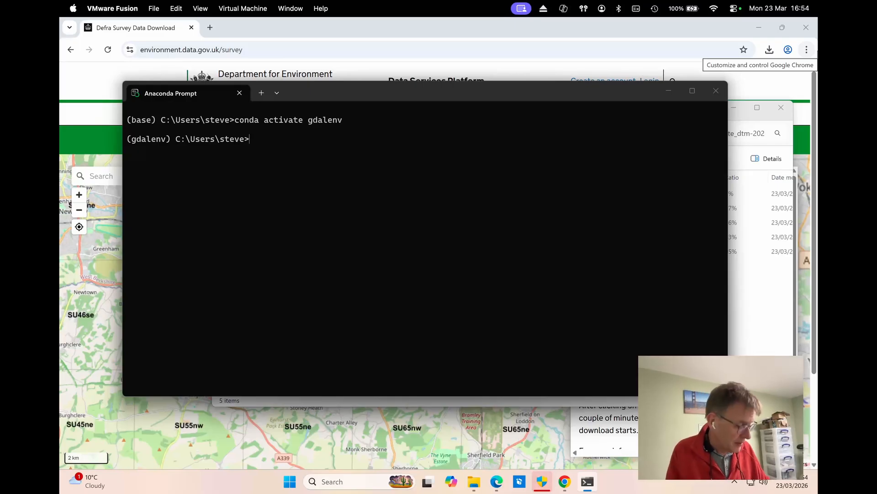
- List the contents of the current user folder with dir
text(dir)
key(Return)
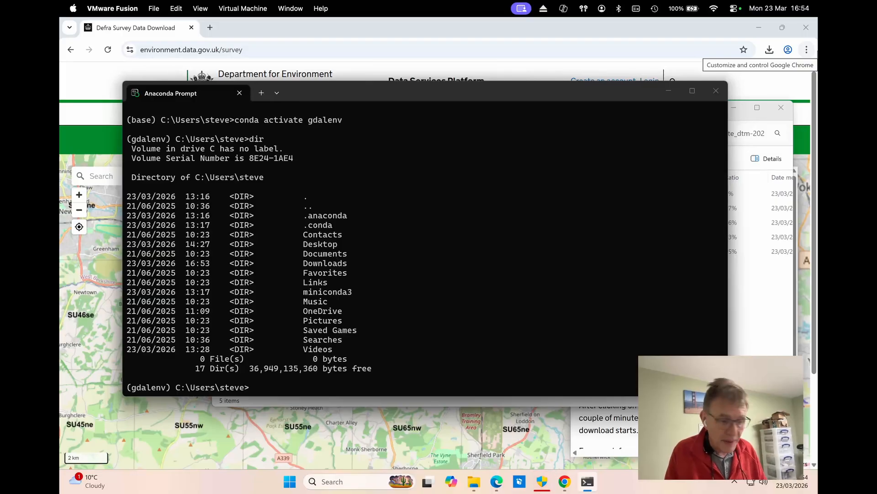
- Change to the Desktop folder with cd Desktop and list its contents with dir
text(cd DE)
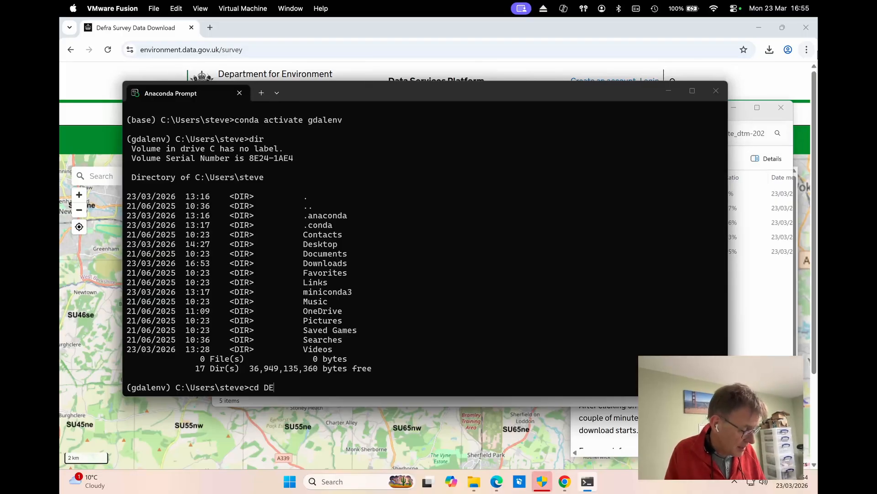
key(BackSpace)
text(es)
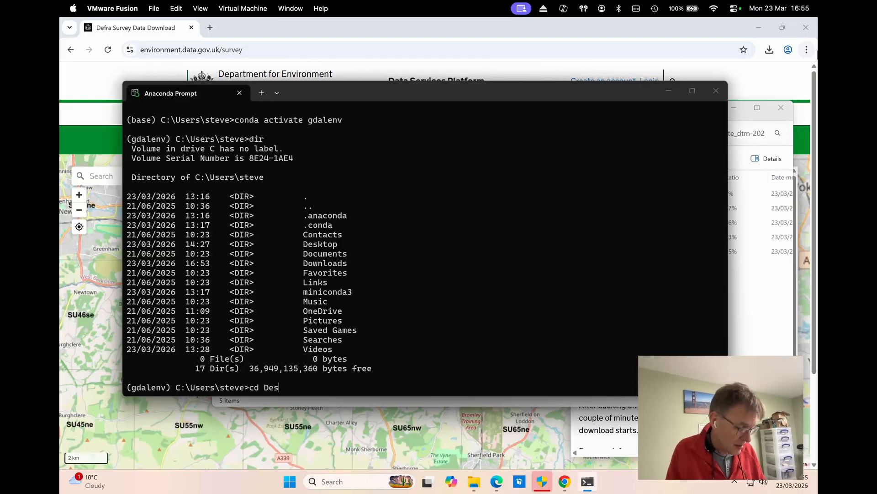
text(ktop)
key(Return)
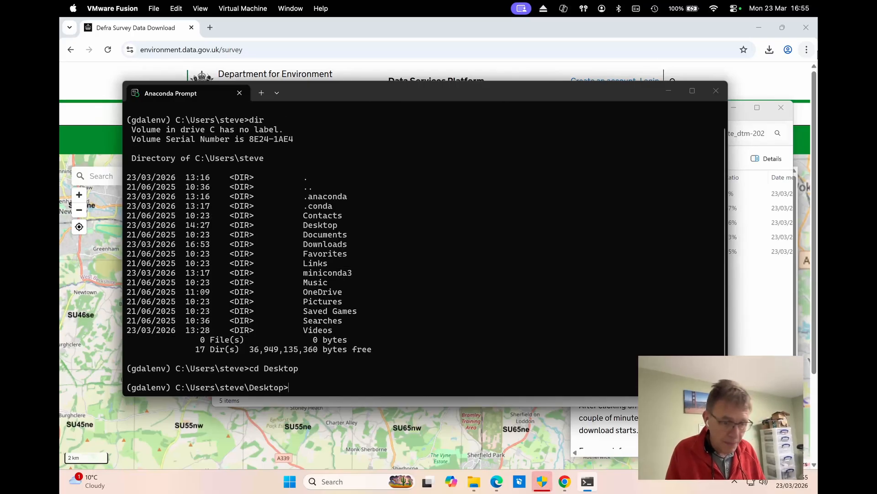
text(l)
text(dir)
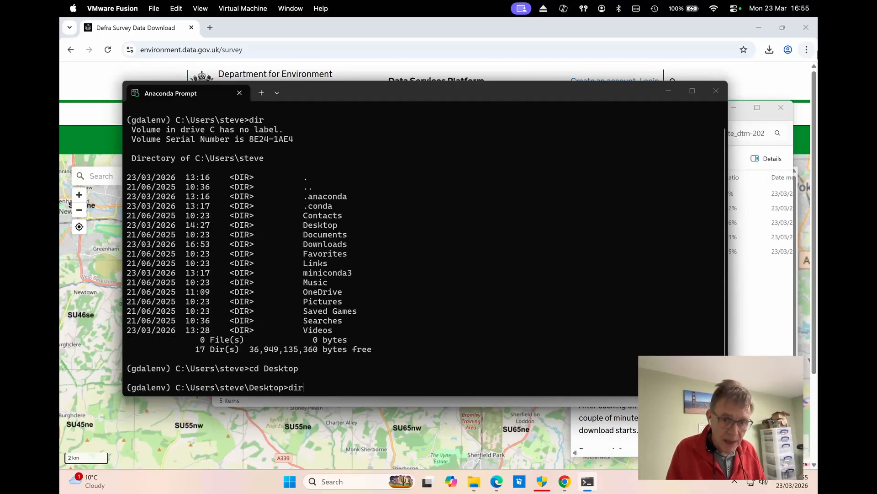
key(Return)
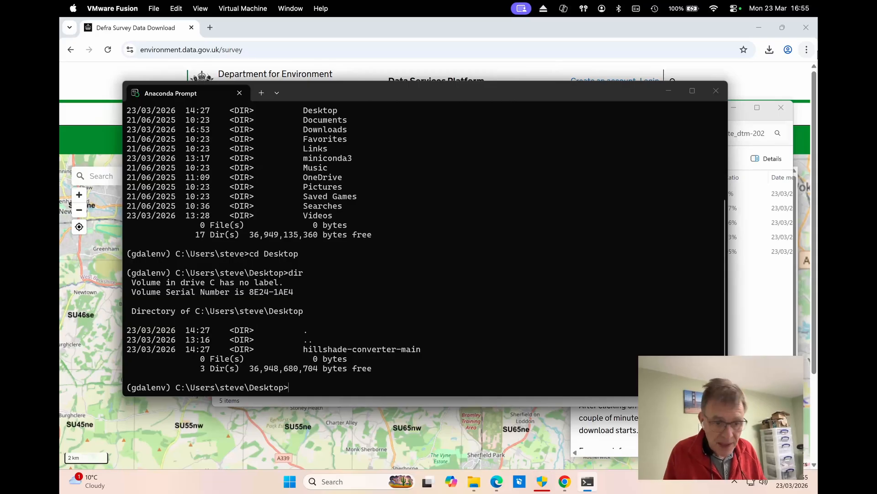
- Change into the hillshade-converter-main folder with cd hill* and list its files with dir
text(cd hill*)
key(Return)
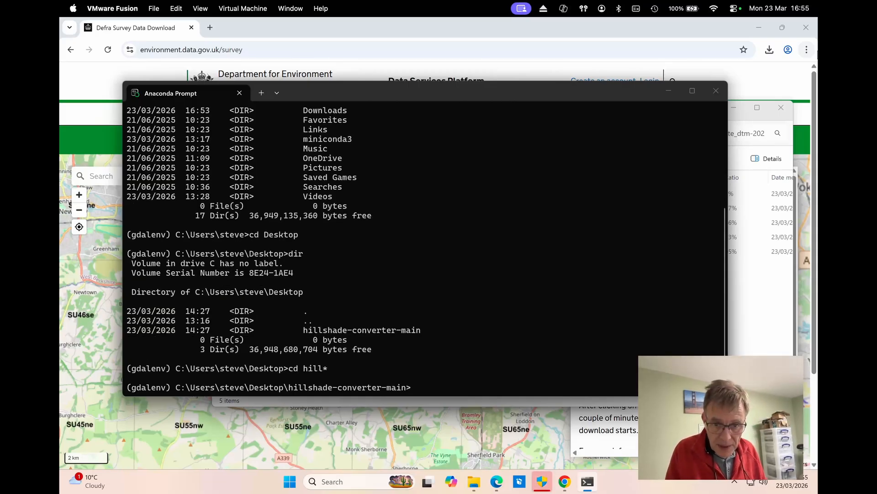
text(dir)
key(Return)
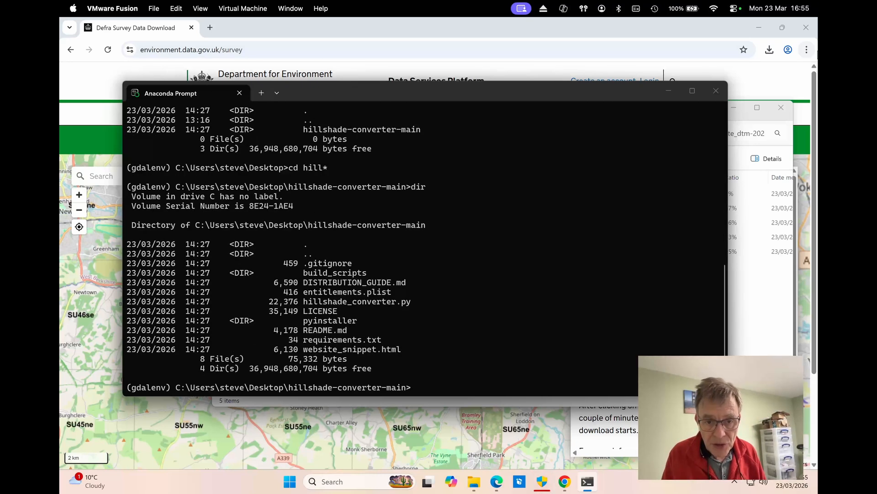
- Try to start the converter with python hillshade_converter.py
text(python)
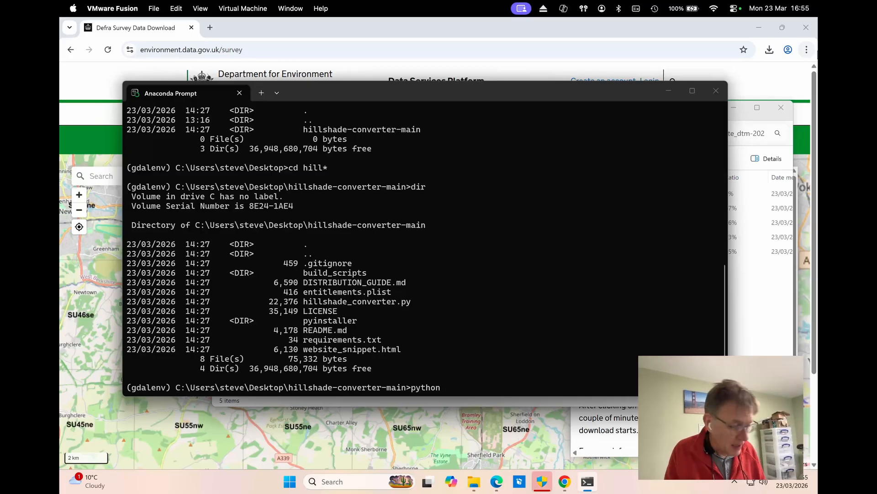
text( hillsha)
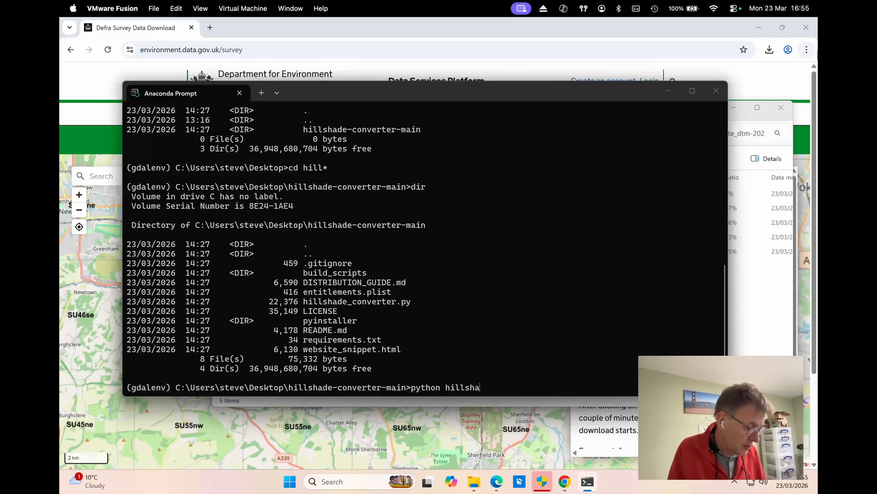
text(de)
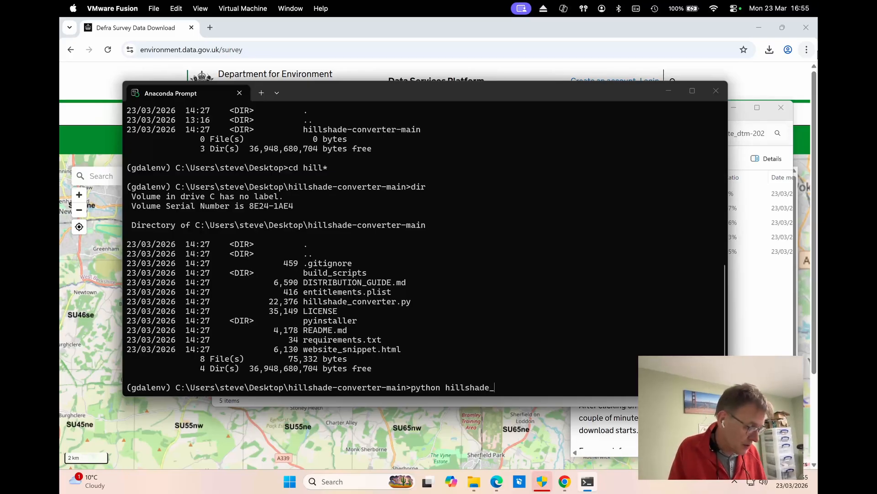
text(_converter.py)
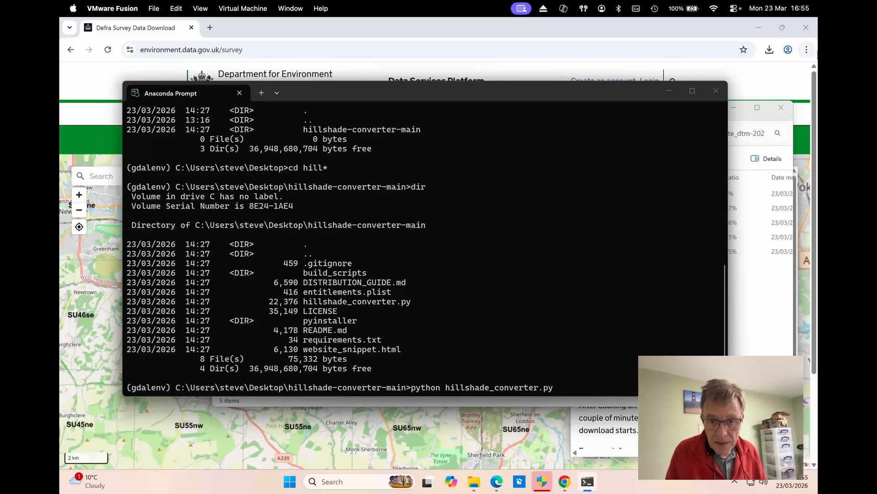
key(Return)
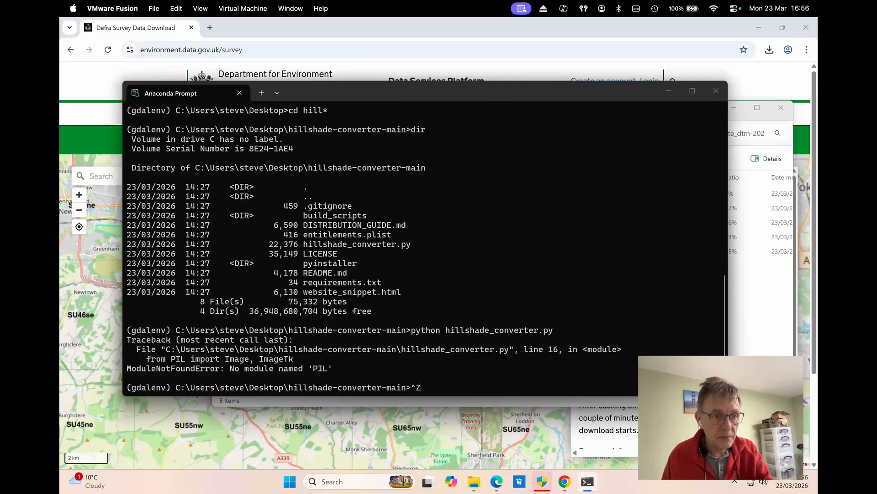
- Clear the stray character at the prompt, run conda install pillow and accept the package installation
key(BackSpace)
text(cond)
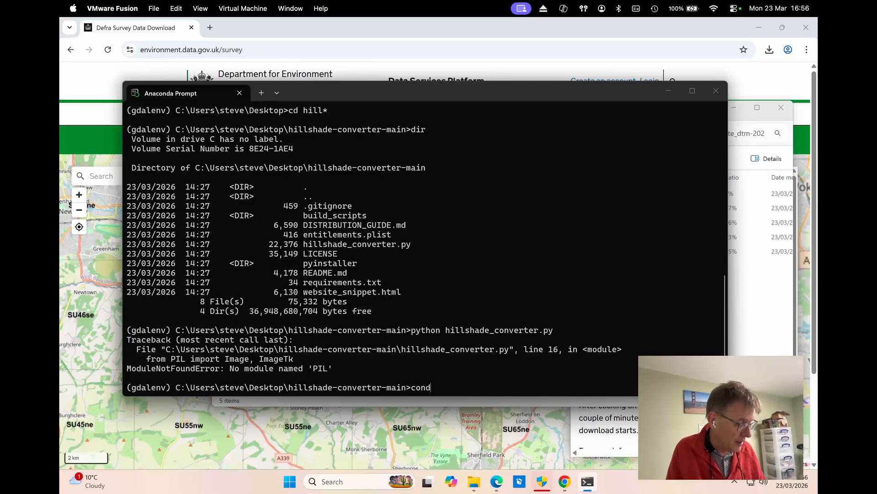
text(a install pillow)
key(Return)
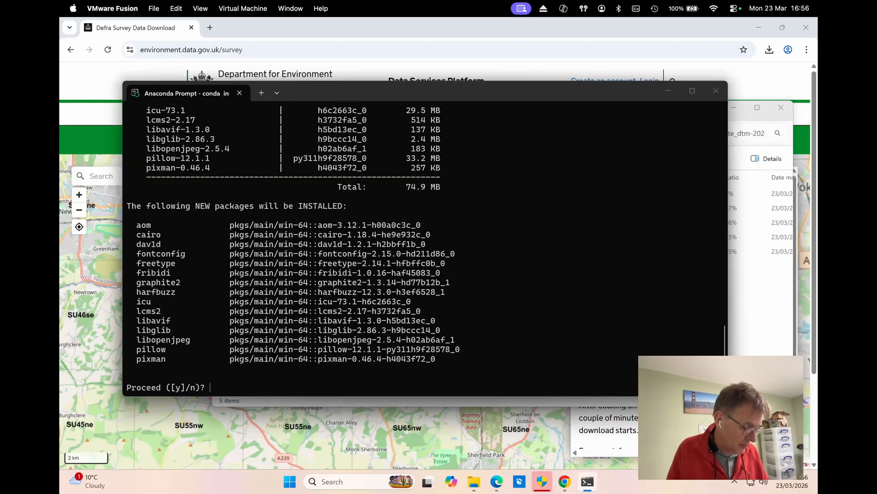
key(Return)
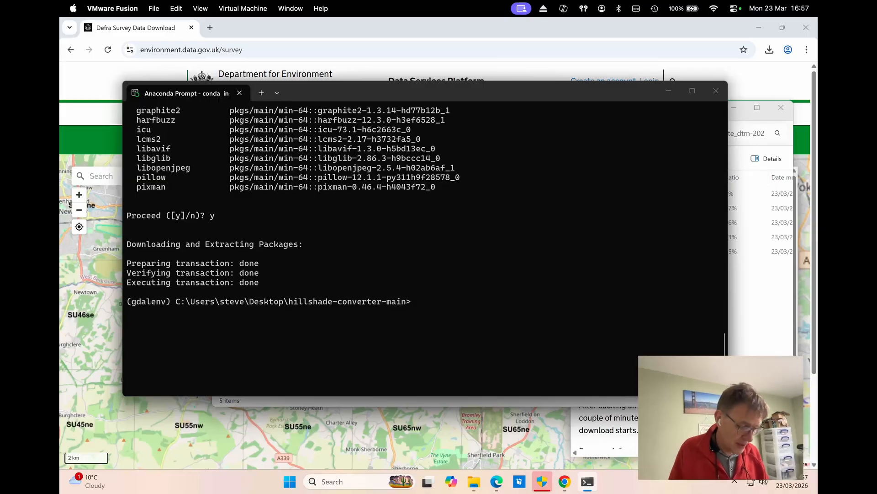
- Rerun python hillshade_converter.py and move the Hillshade to MBTiles Converter window slightly aside
key(Up)
key(Up)
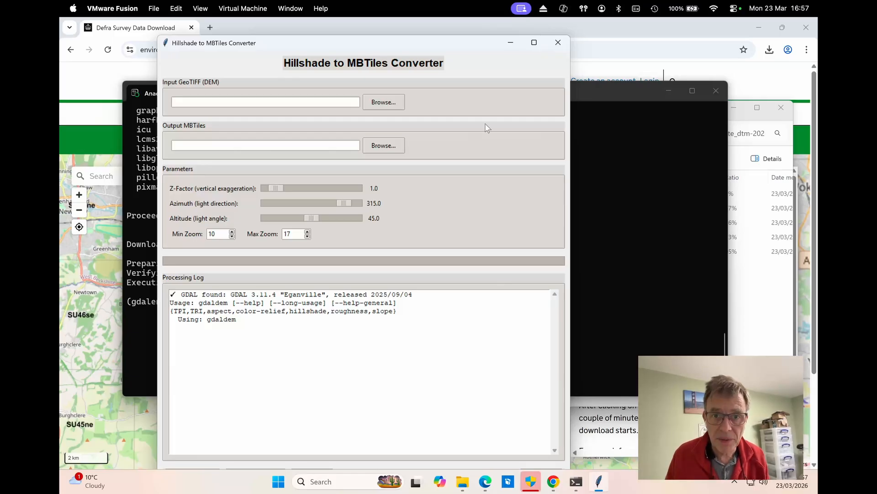
drag(410, 46, 373, 43)
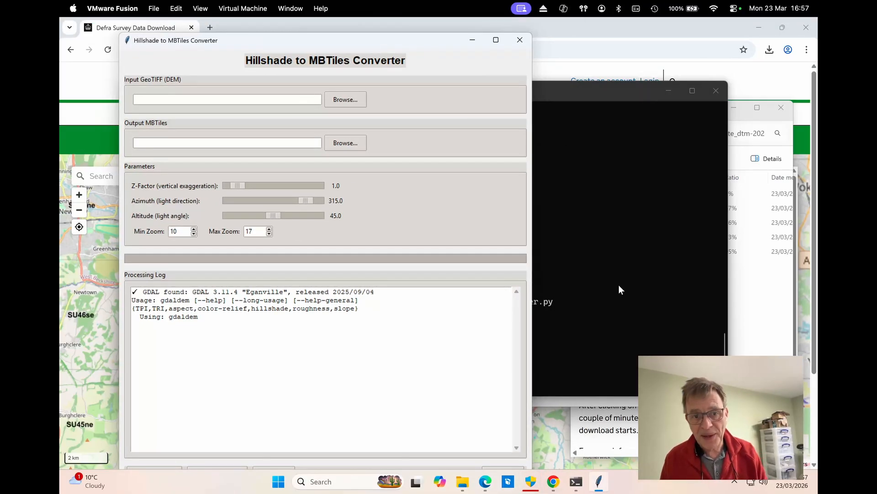
- Browse for the input GeoTIFF and check the Downloads and Desktop folders for it
click(353, 103)
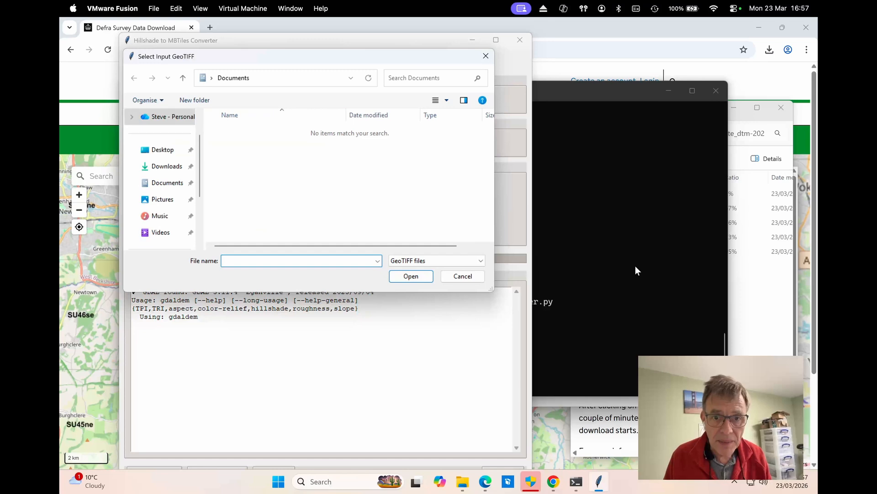
click(159, 171)
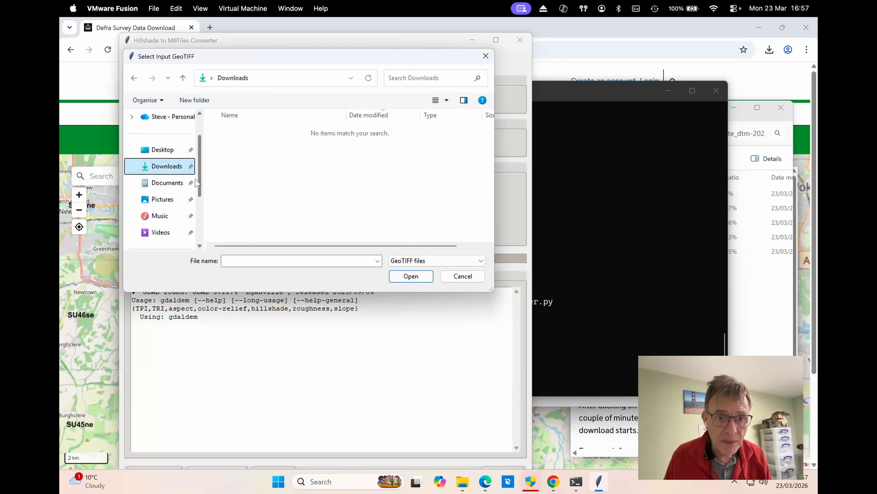
click(162, 151)
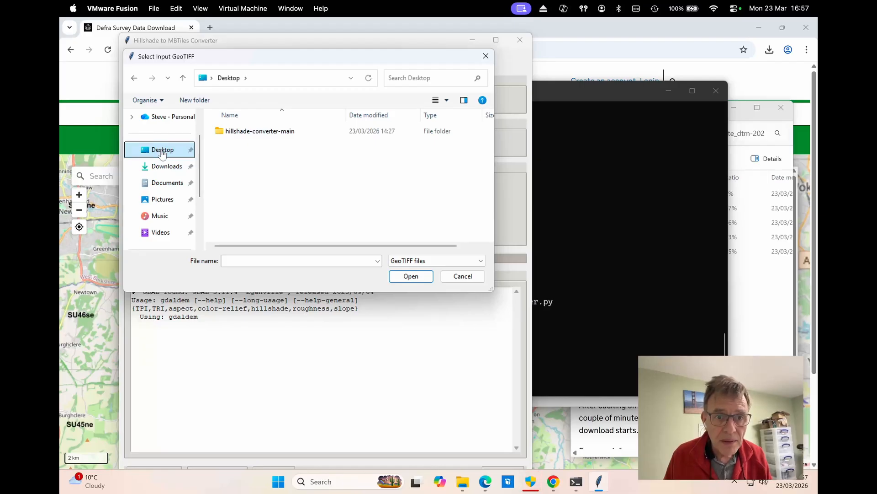
click(164, 167)
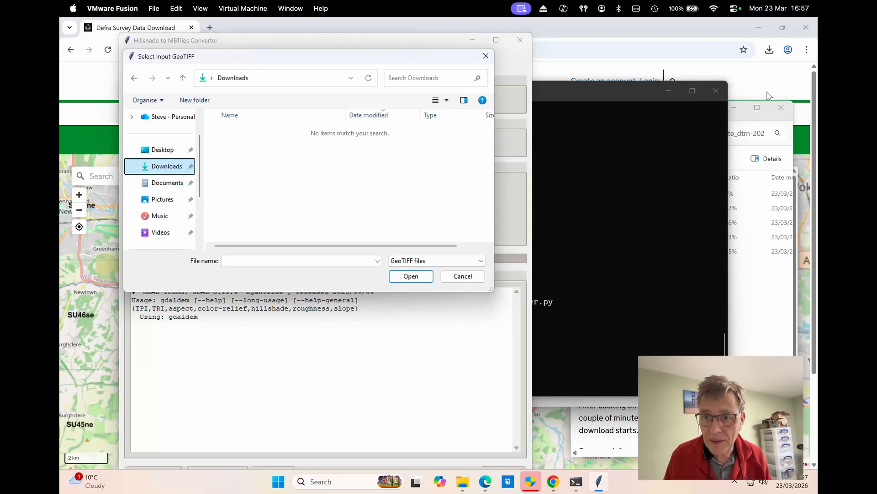
- Switch to Chrome and show the downloaded lidar_composite_dtm-2022-1-SU66sw.zip in its folder from the recent downloads
click(770, 51)
click(770, 51)
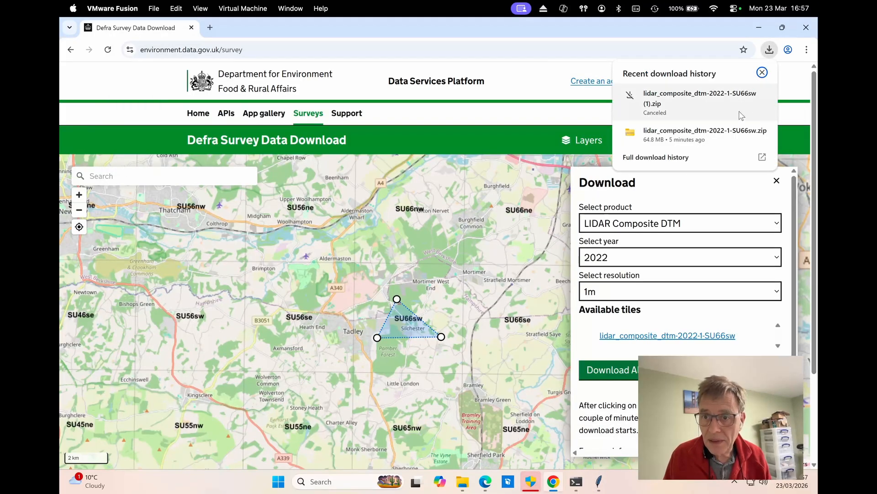
click(742, 133)
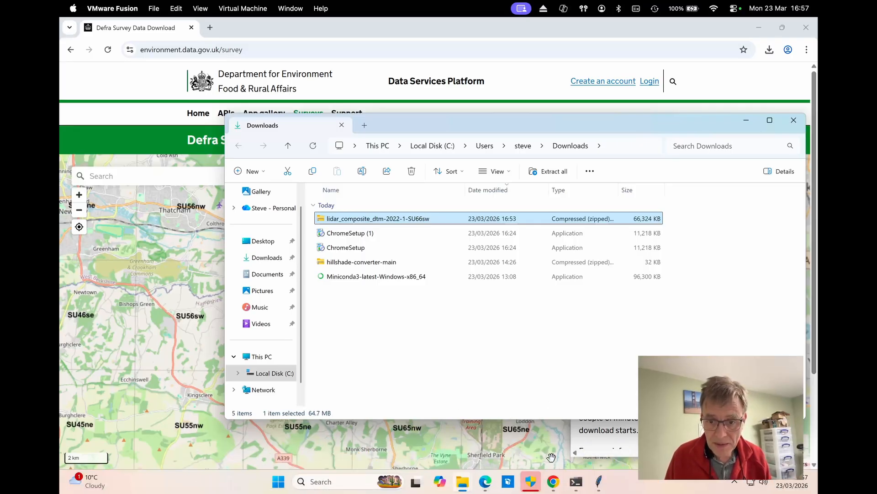
- Return to the converter's file selection, show all file types and choose the lidar_composite_dtm-2022-1-SU66sw archive as input
click(598, 482)
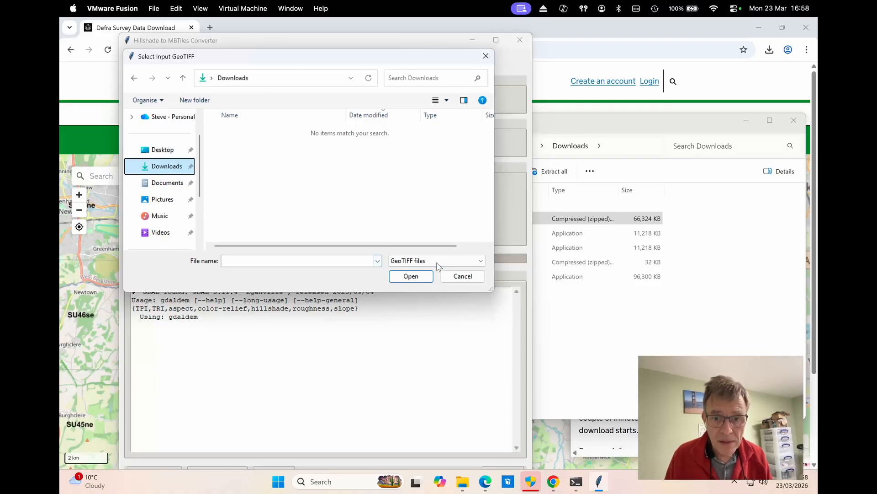
click(478, 264)
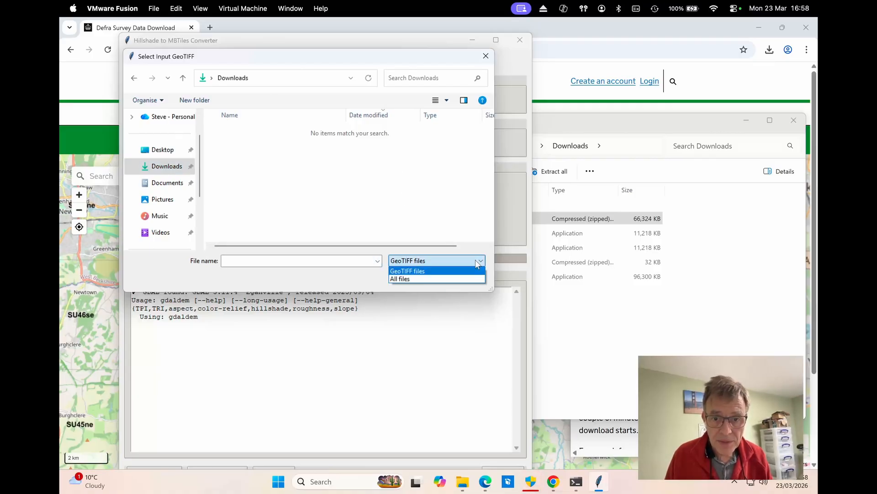
click(434, 277)
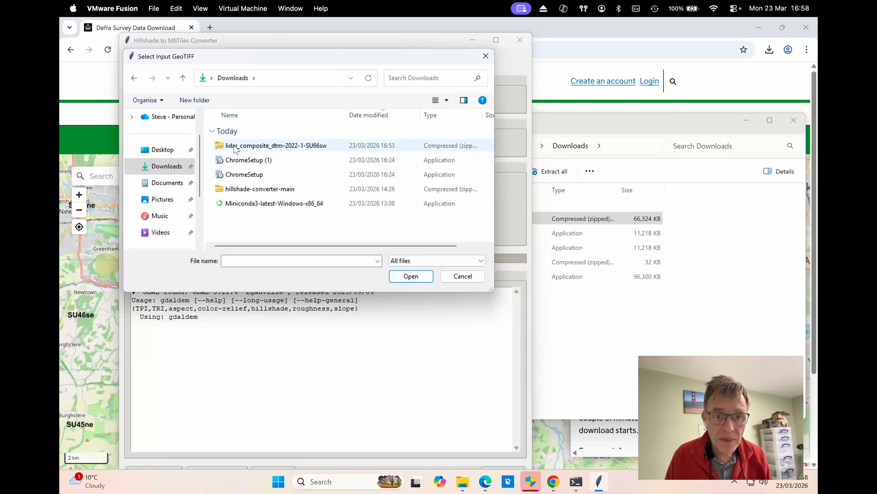
double_click(235, 145)
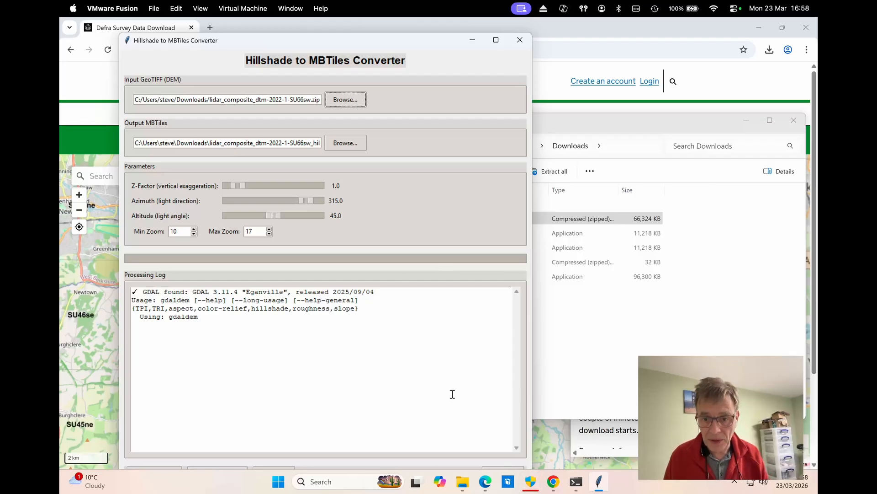
- Extract the lidar_composite_dtm-2022-1-SU66sw archive to its default folder in Downloads, close the extracted folder's window and return to the converter
click(461, 482)
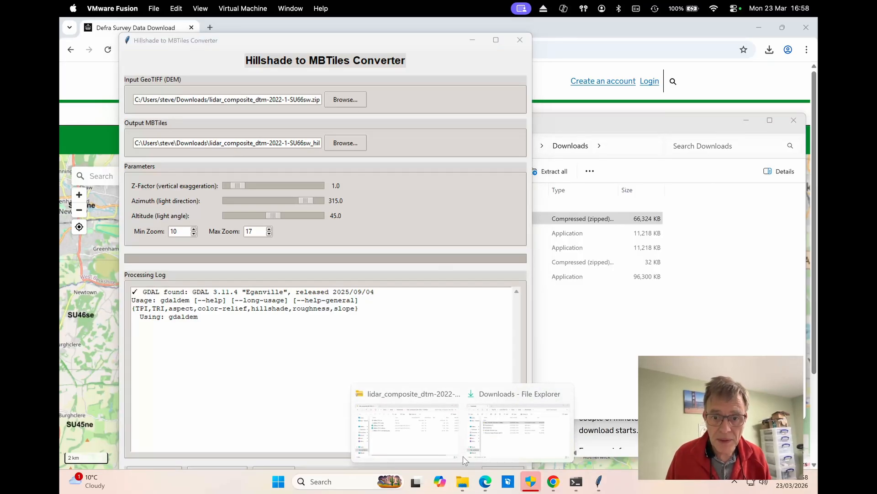
click(491, 427)
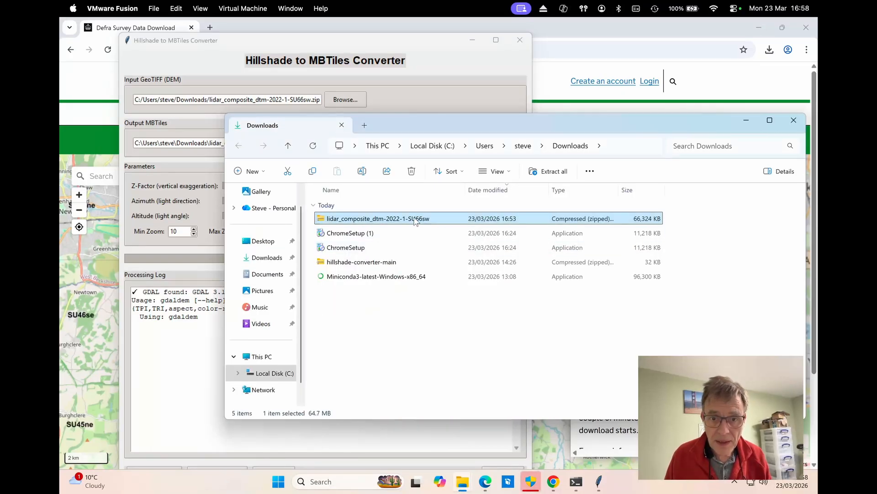
right_click(414, 219)
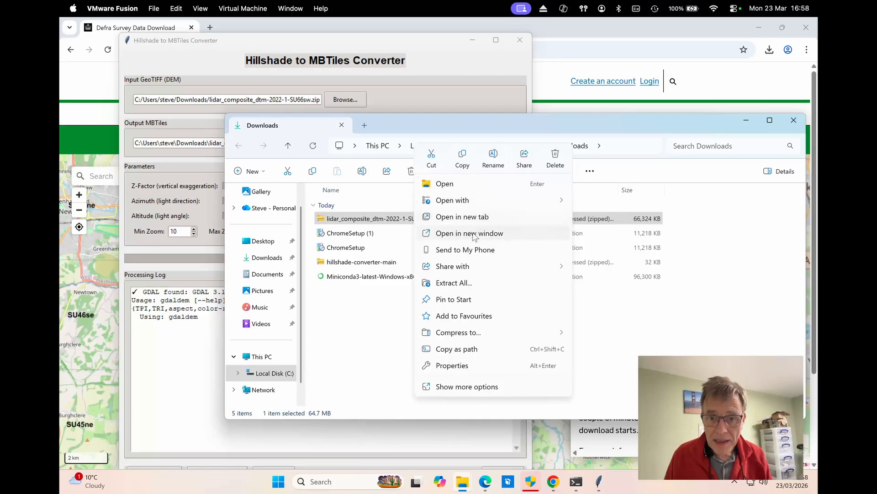
click(457, 284)
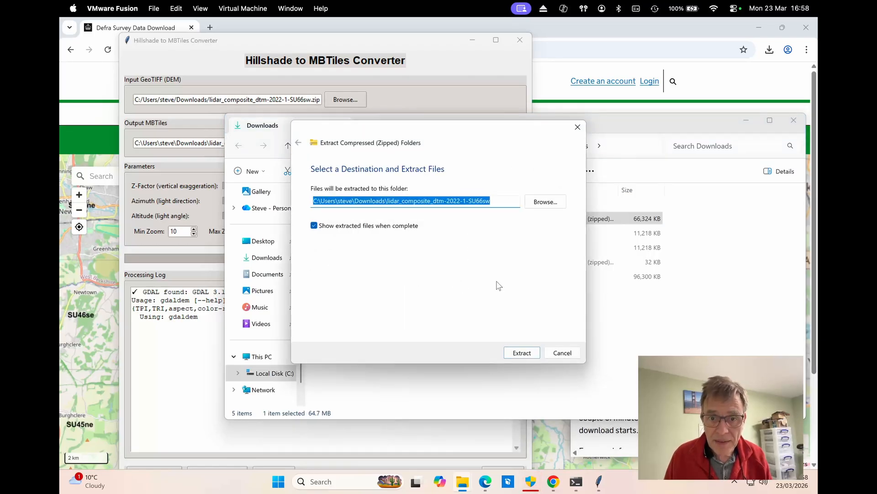
click(522, 353)
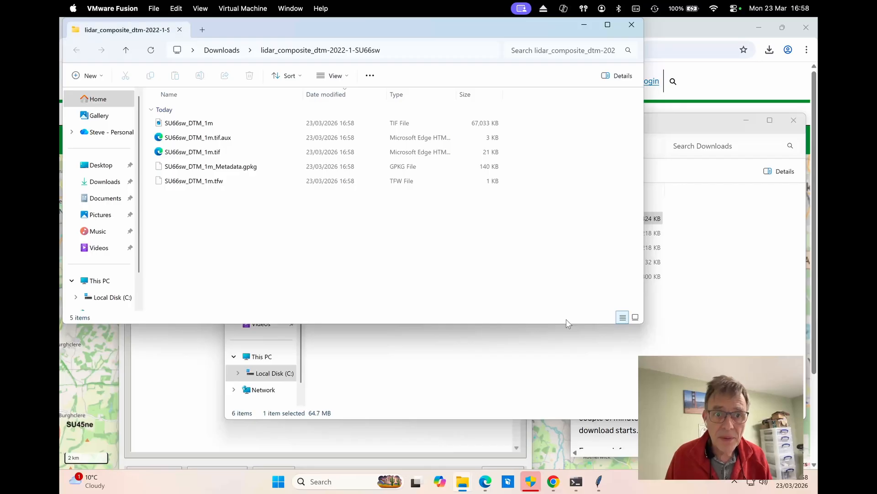
click(632, 24)
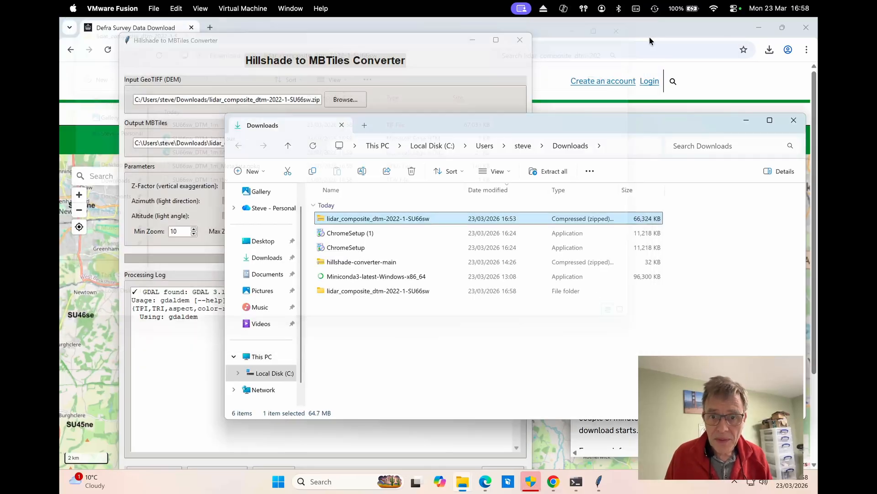
click(454, 332)
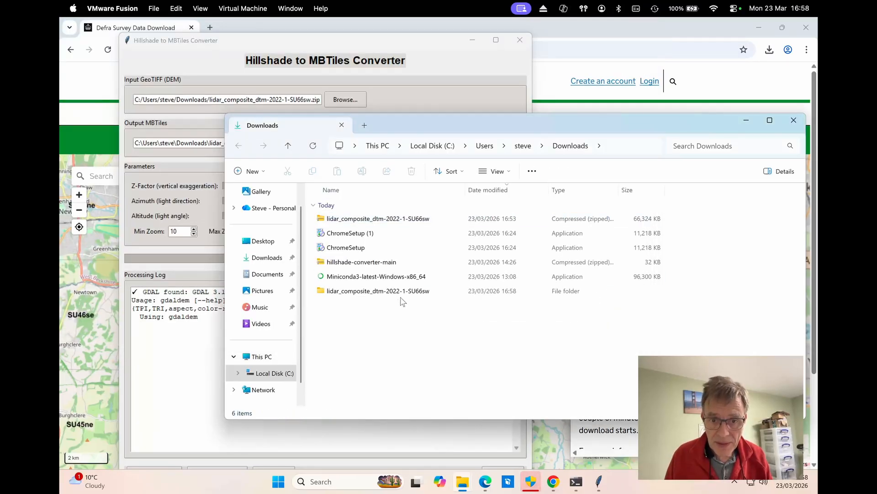
click(164, 335)
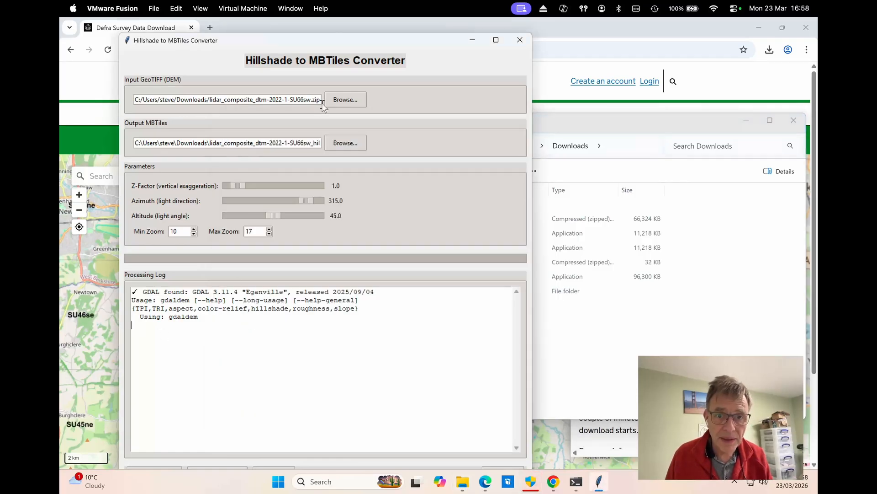
- Choose SU66sw_DTM_1m from the extracted lidar_composite_dtm-2022-1-SU66sw folder as the input GeoTIFF
click(344, 99)
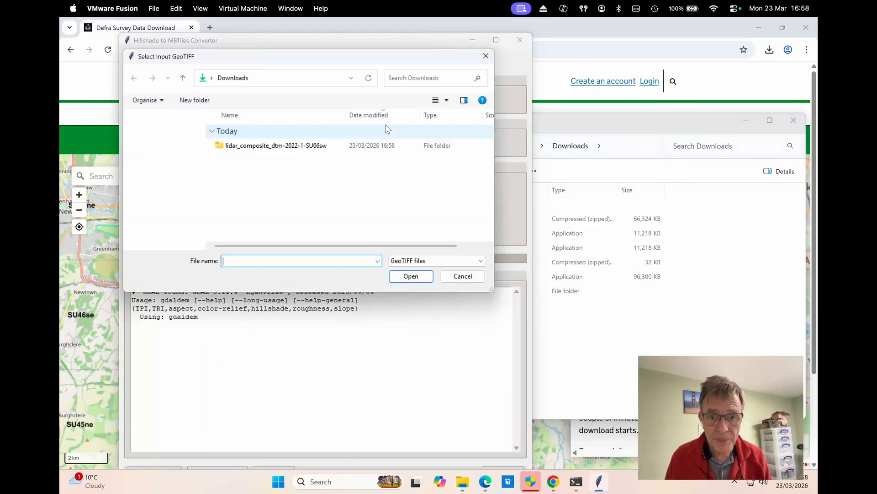
double_click(255, 147)
click(228, 146)
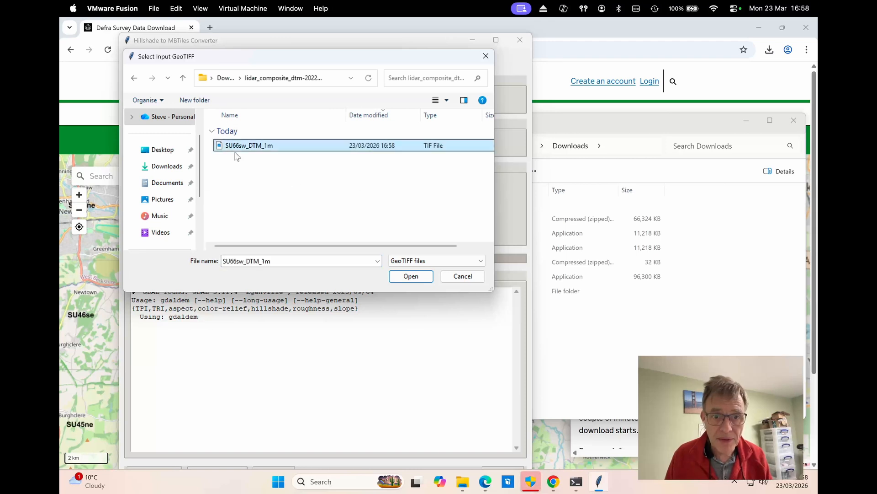
click(413, 277)
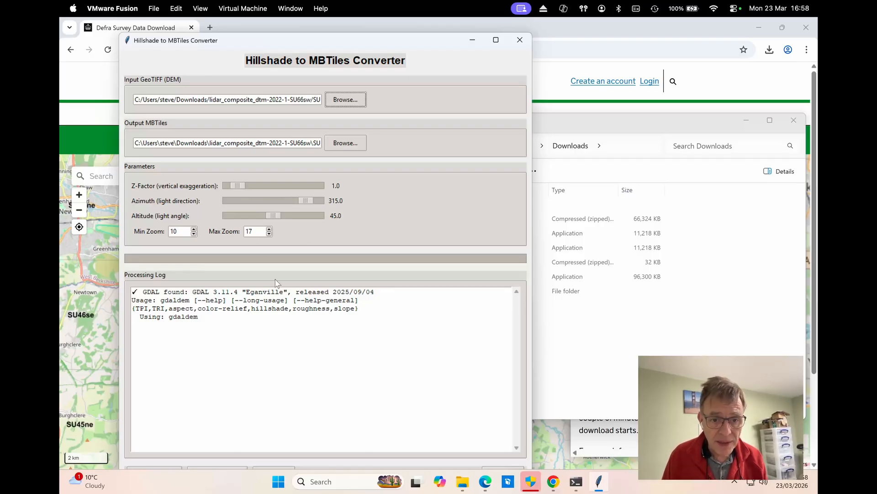
- Move the converter window up, generate a hillshade preview with the current parameters and return to the converter
drag(419, 47, 427, 36)
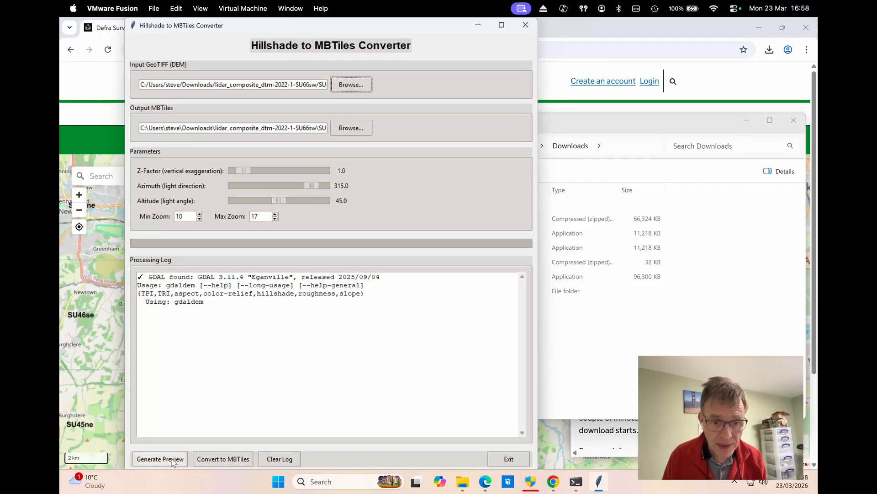
click(167, 458)
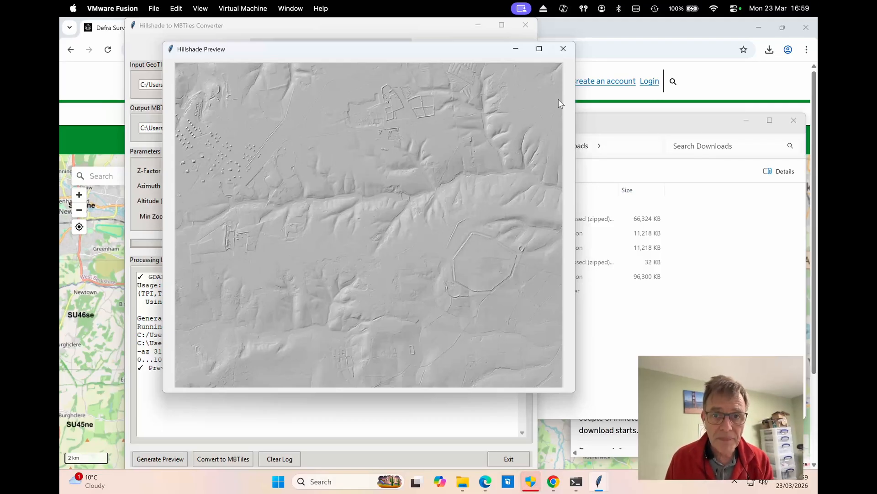
click(318, 38)
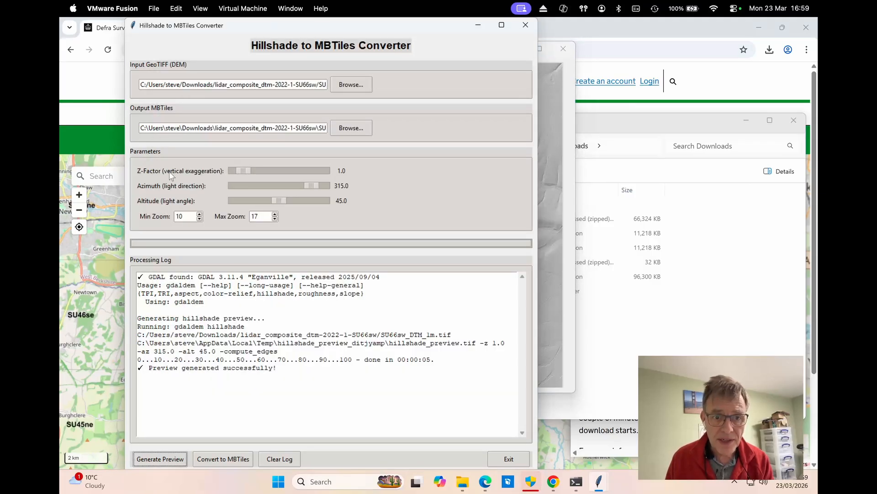
- Raise the Z-Factor to about 7.82, generate a new hillshade preview and close it after viewing
drag(254, 170, 305, 173)
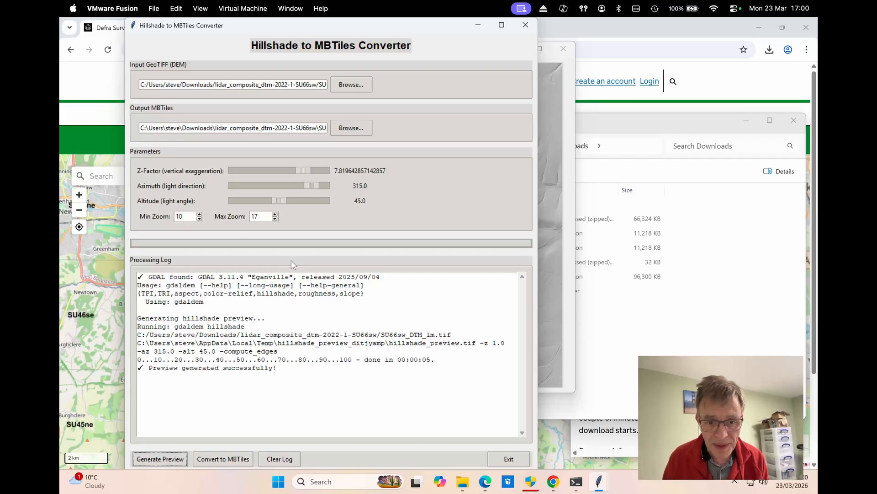
click(164, 459)
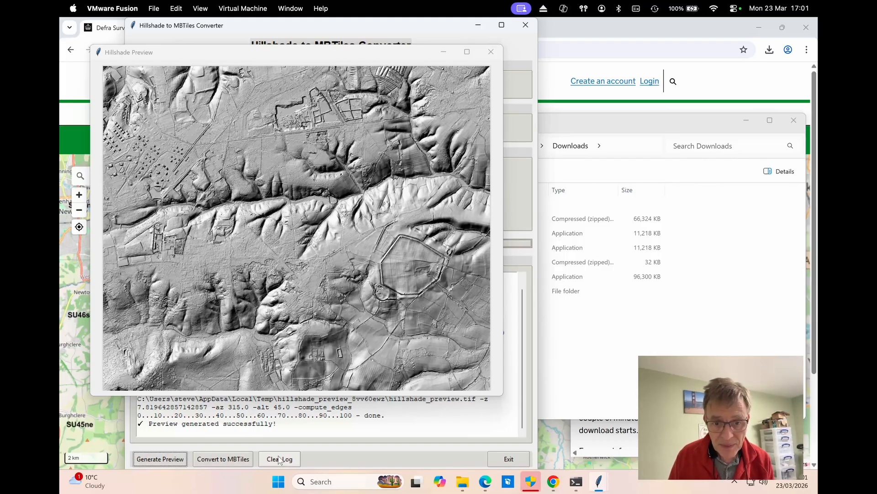
click(491, 51)
- Convert the hillshade to MBTiles and dismiss the completion dialog
click(216, 462)
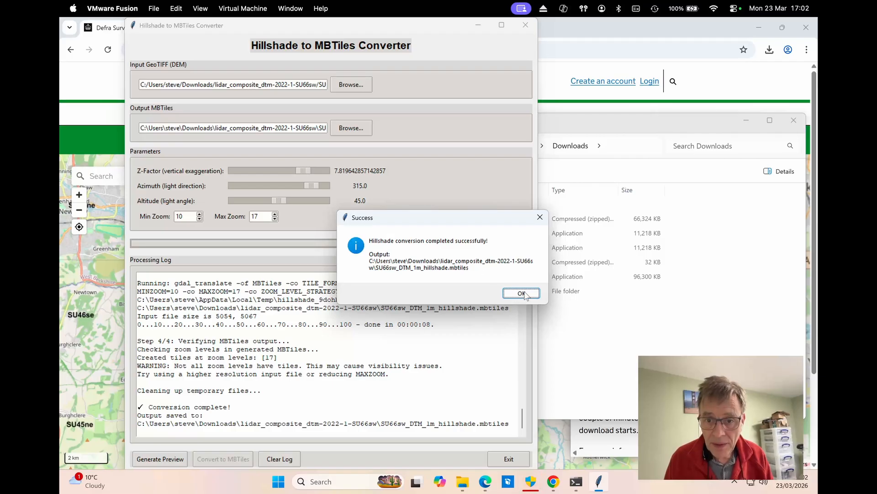
click(467, 480)
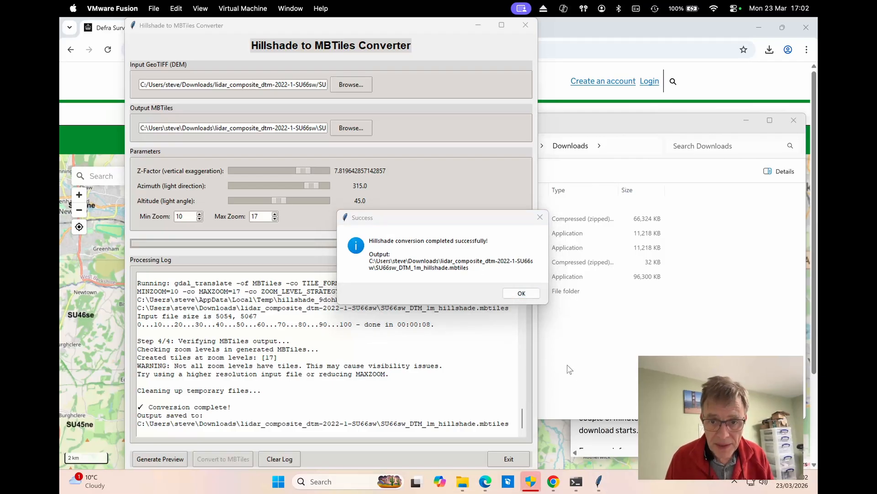
click(521, 293)
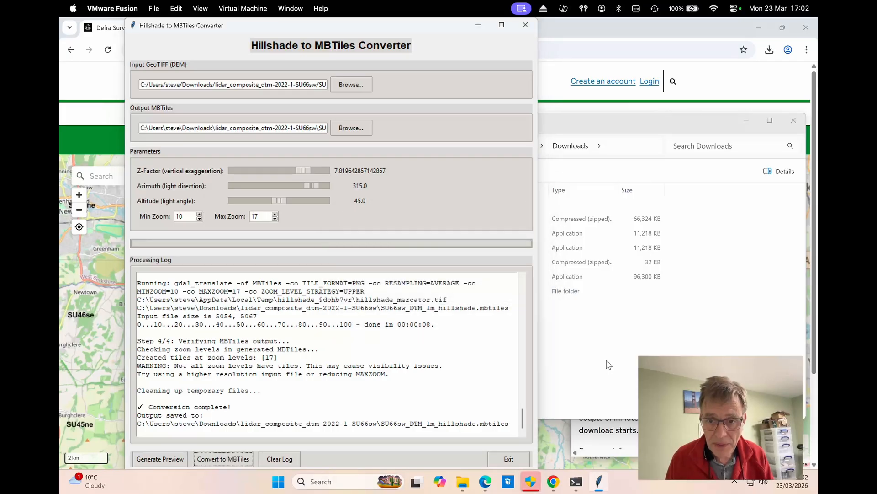
- Open the extracted lidar_composite_dtm-2022-1-SU66sw folder in Downloads and select SU66sw_DTM_1m_hillshade.mbtiles
click(609, 366)
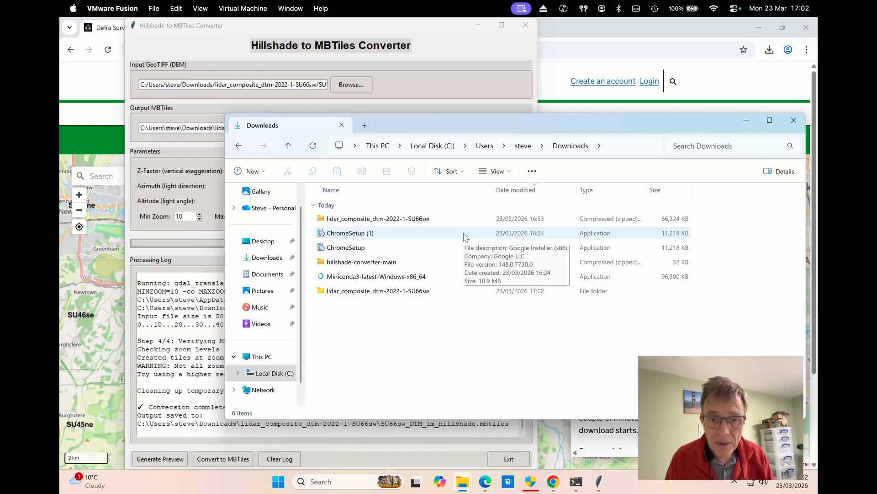
click(398, 294)
double_click(398, 296)
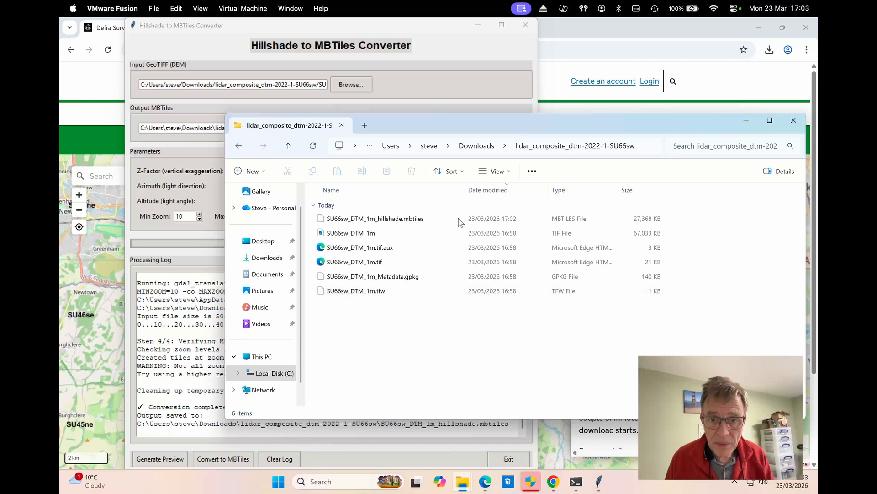
click(384, 218)
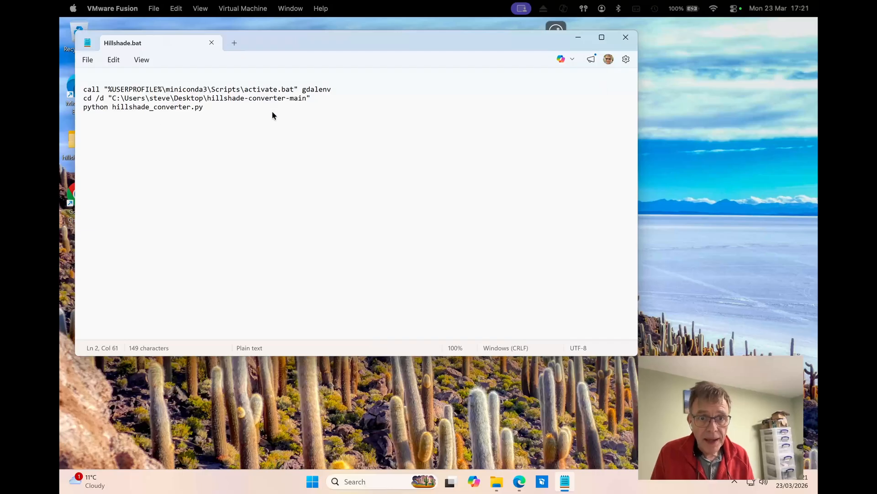
- In Notepad, examine the three Hillshade.bat commands in turn: environment activation, change of folder and Python script launch
drag(348, 89, 81, 91)
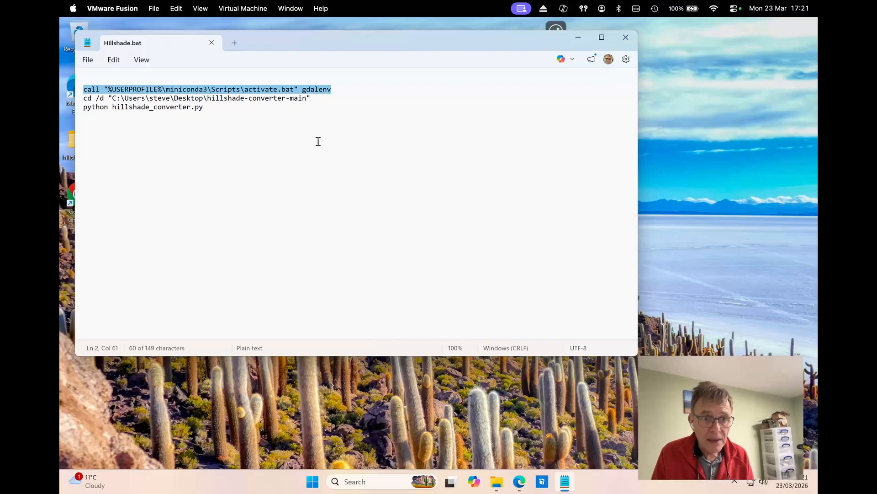
drag(341, 99, 61, 102)
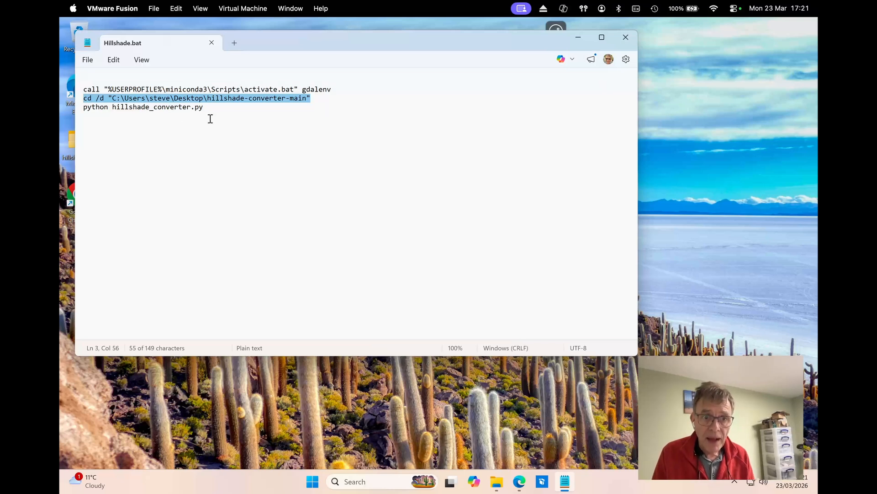
drag(229, 108, 79, 108)
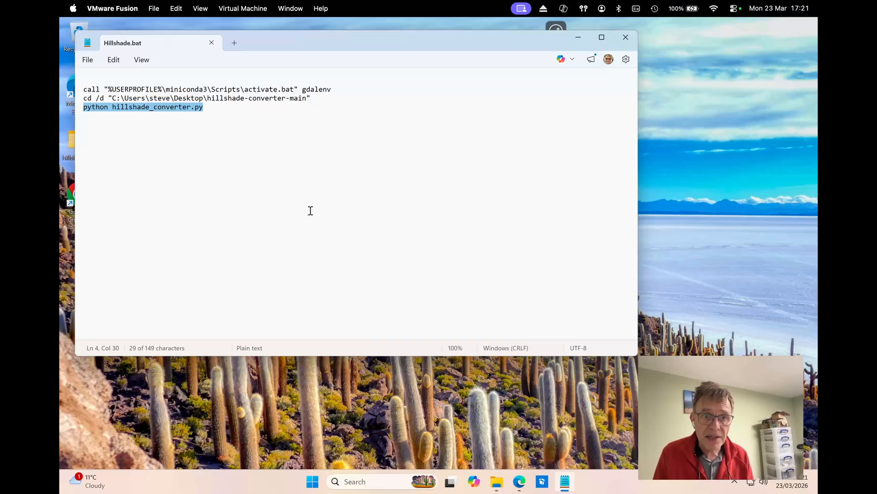
- Save a copy of the batch script to the Desktop as hillshade.bat
click(89, 65)
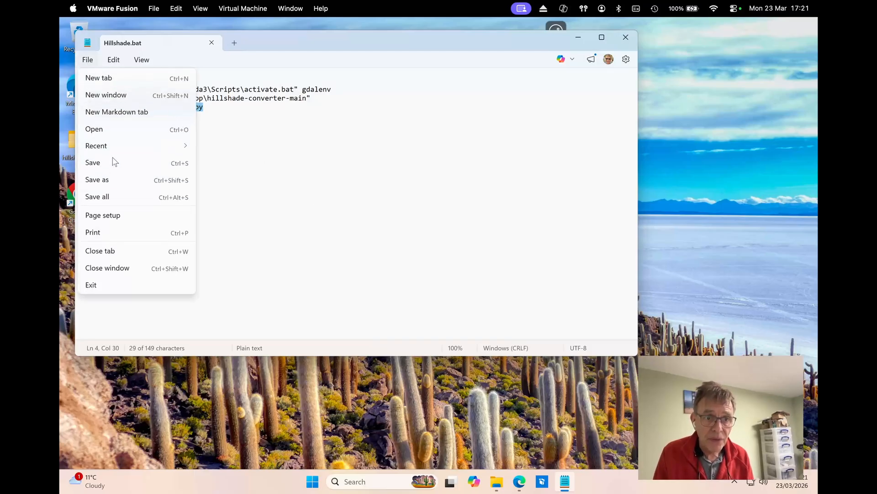
click(108, 179)
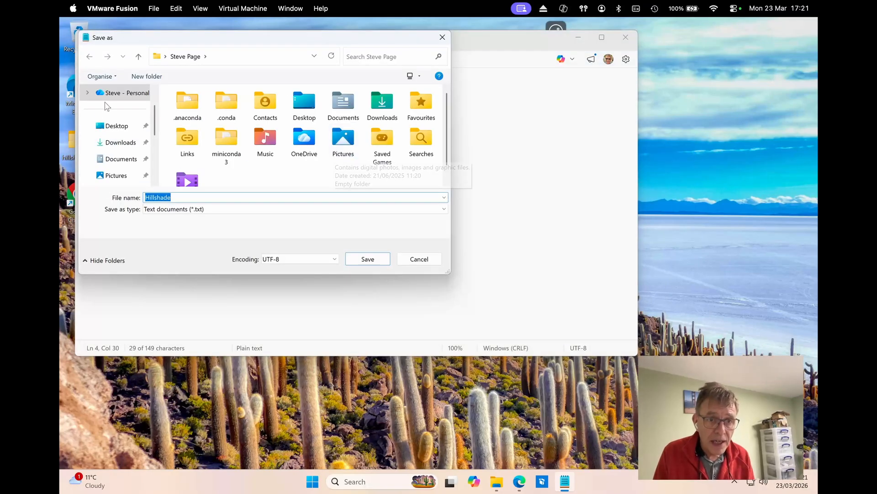
click(115, 127)
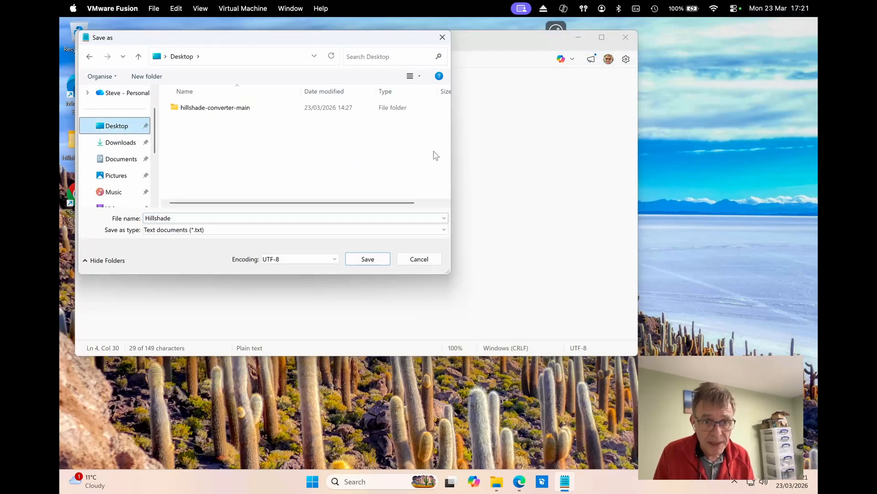
double_click(189, 218)
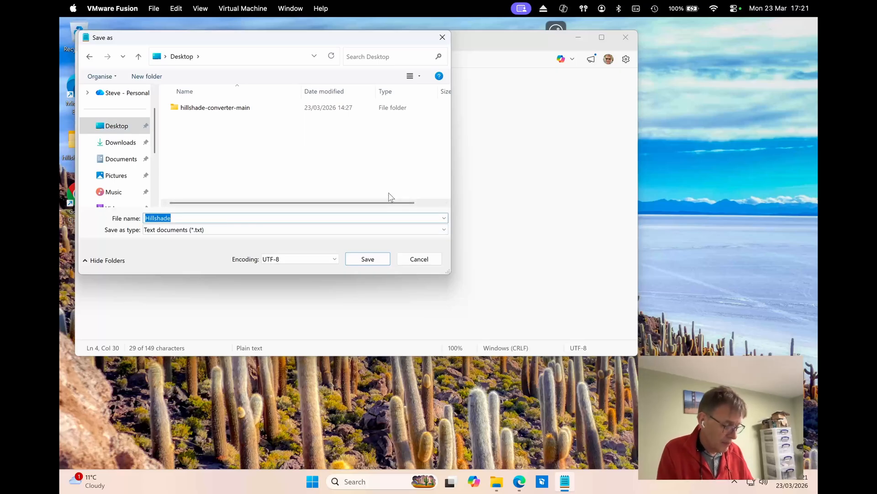
text(.)
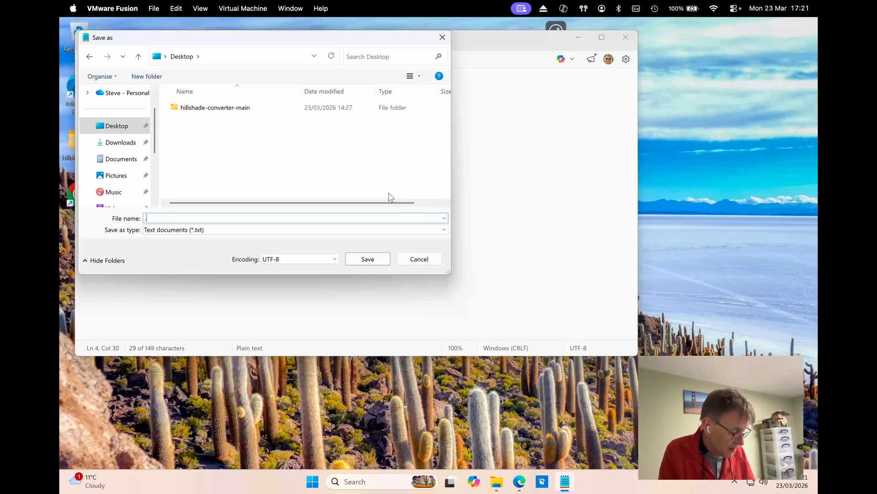
text(bat)
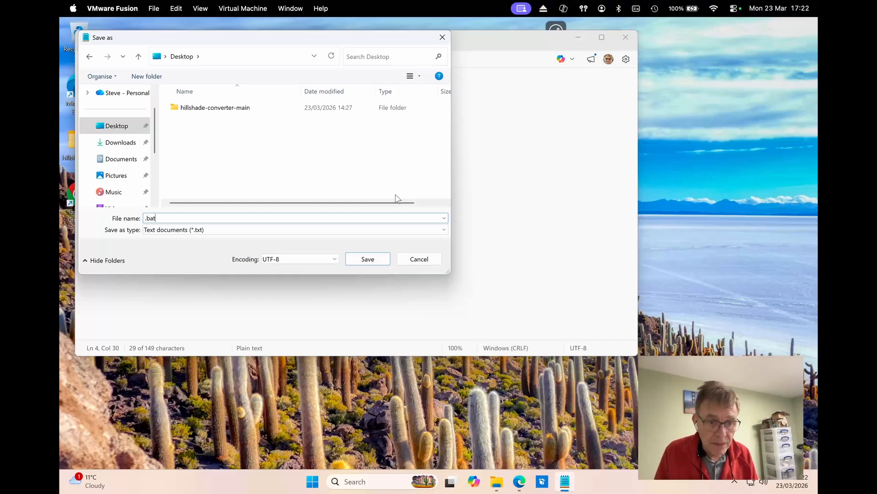
key(BackSpace)
key(BackSpace)
key(BackSpace)
key(BackSpace)
text(hillshade.bat)
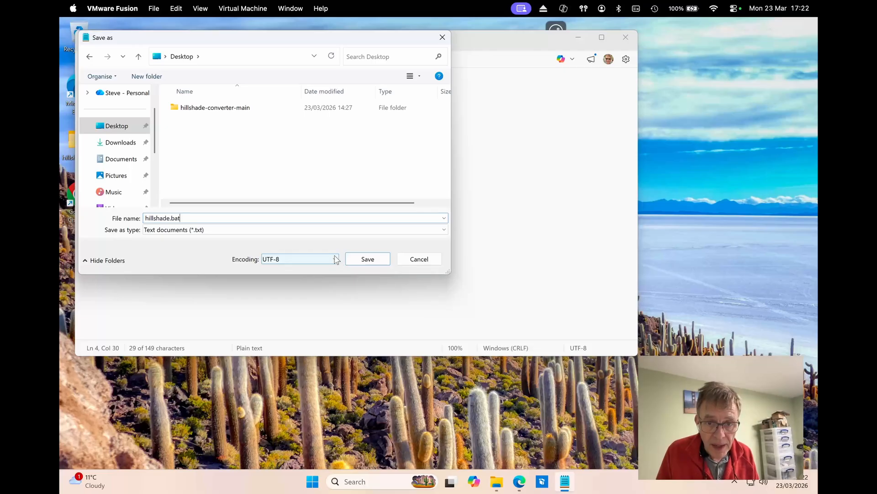
click(357, 260)
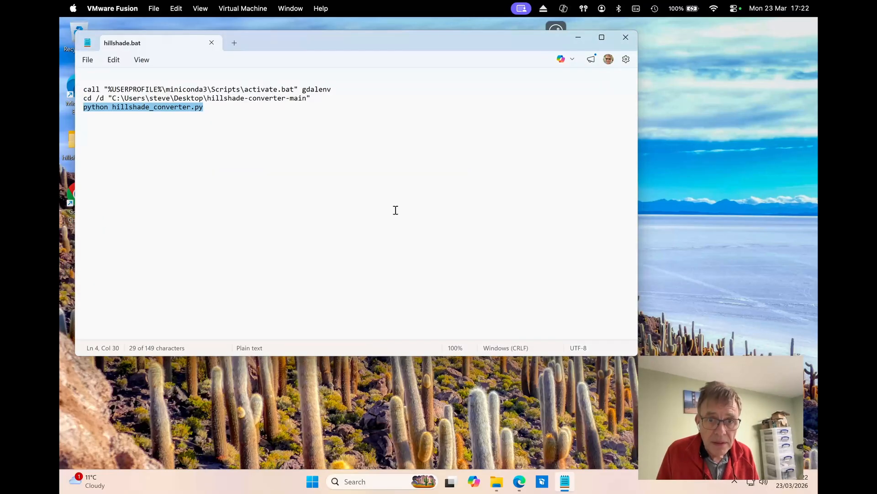
- Move the Notepad window clear of the desktop icons and run the hillshade batch file from the desktop
drag(320, 43, 485, 98)
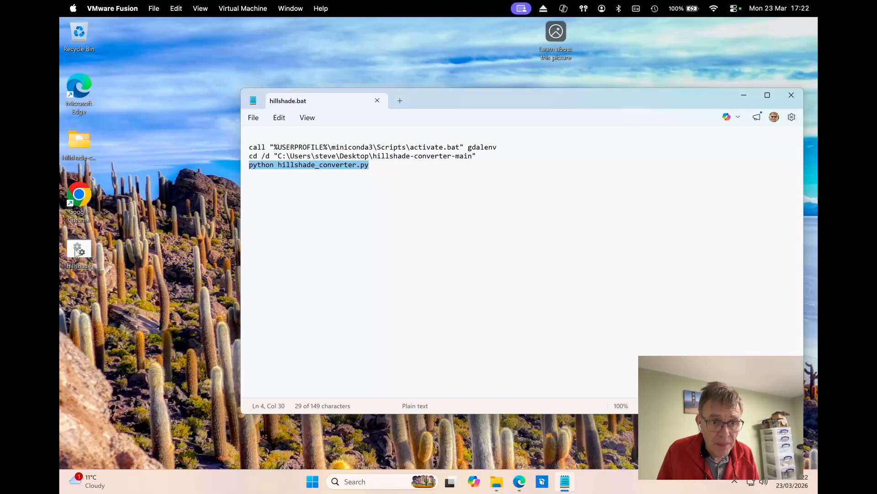
drag(483, 108, 479, 92)
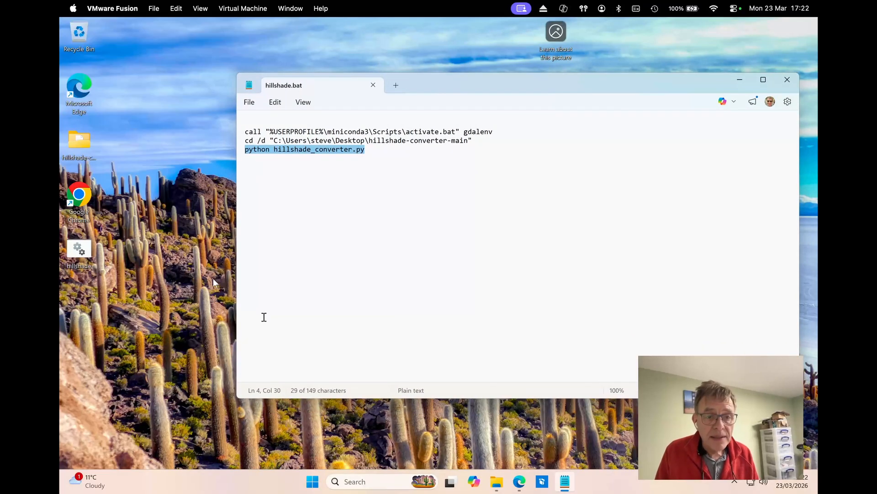
double_click(80, 249)
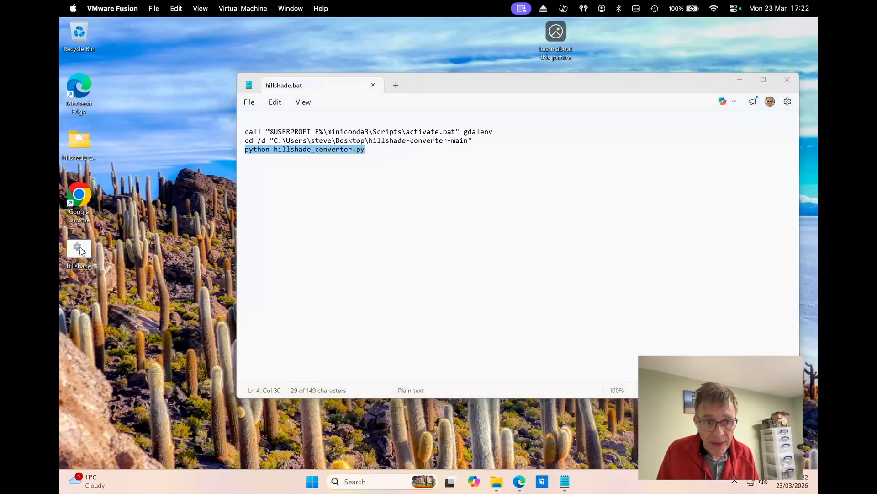